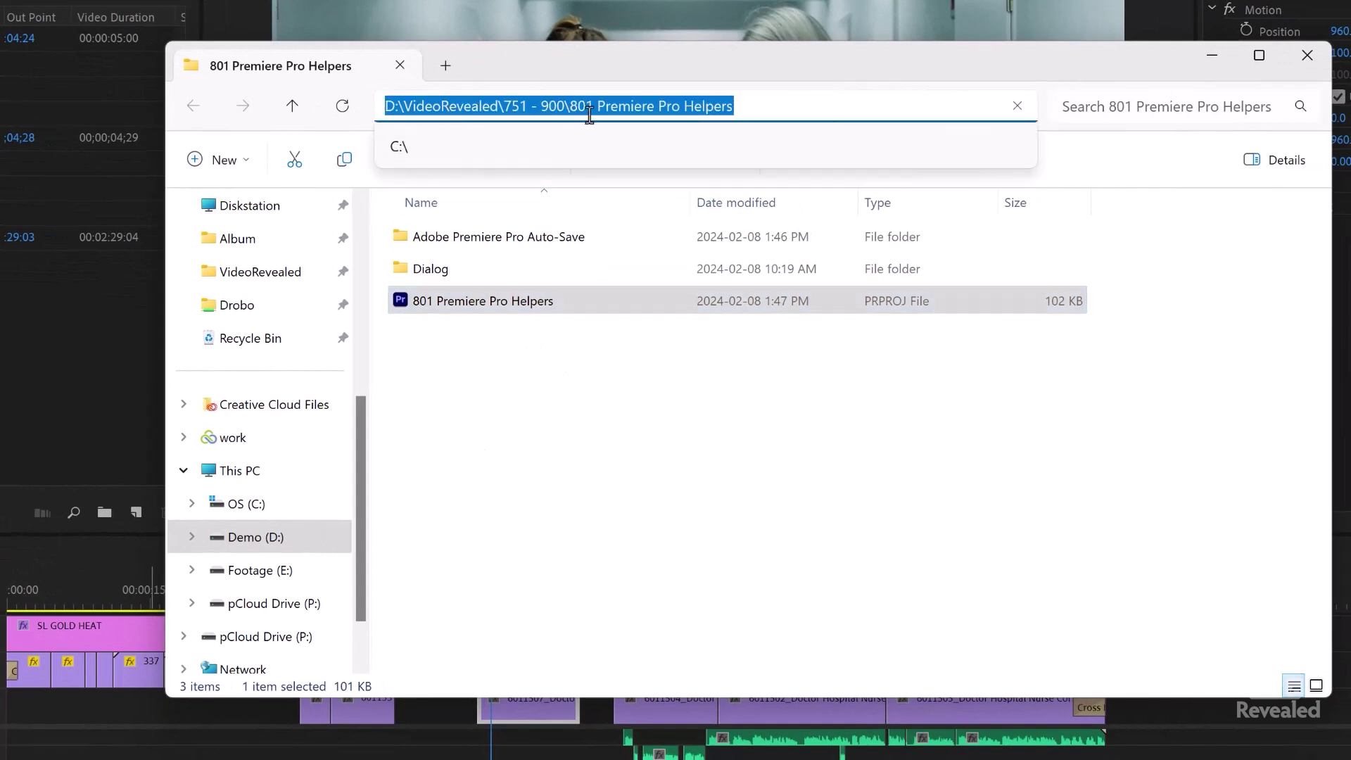
# Leave the folder path unchanged, select the 801 Premiere Pro Helpers project file in its folder, and close the File Explorer window
pyautogui.press('Escape')
pyautogui.click(542, 433)
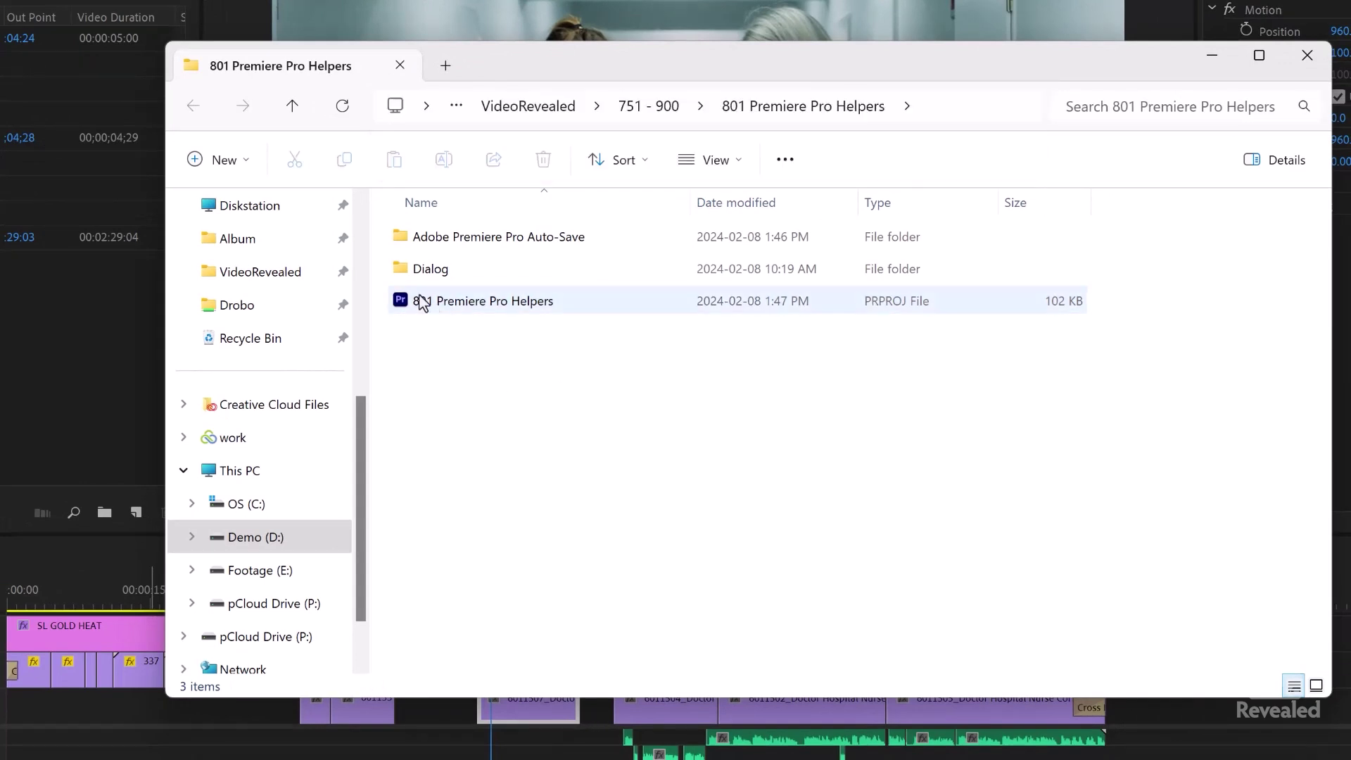
pyautogui.click(481, 303)
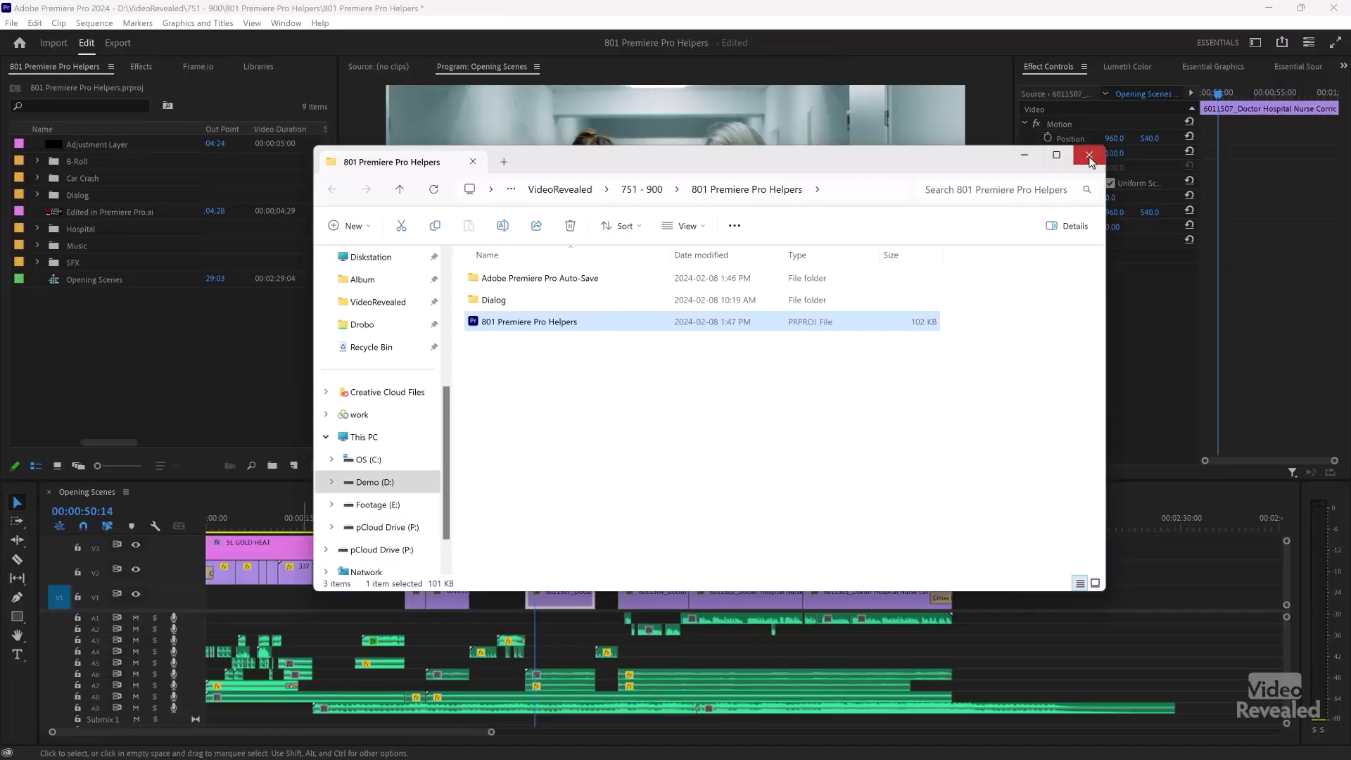
pyautogui.click(1088, 141)
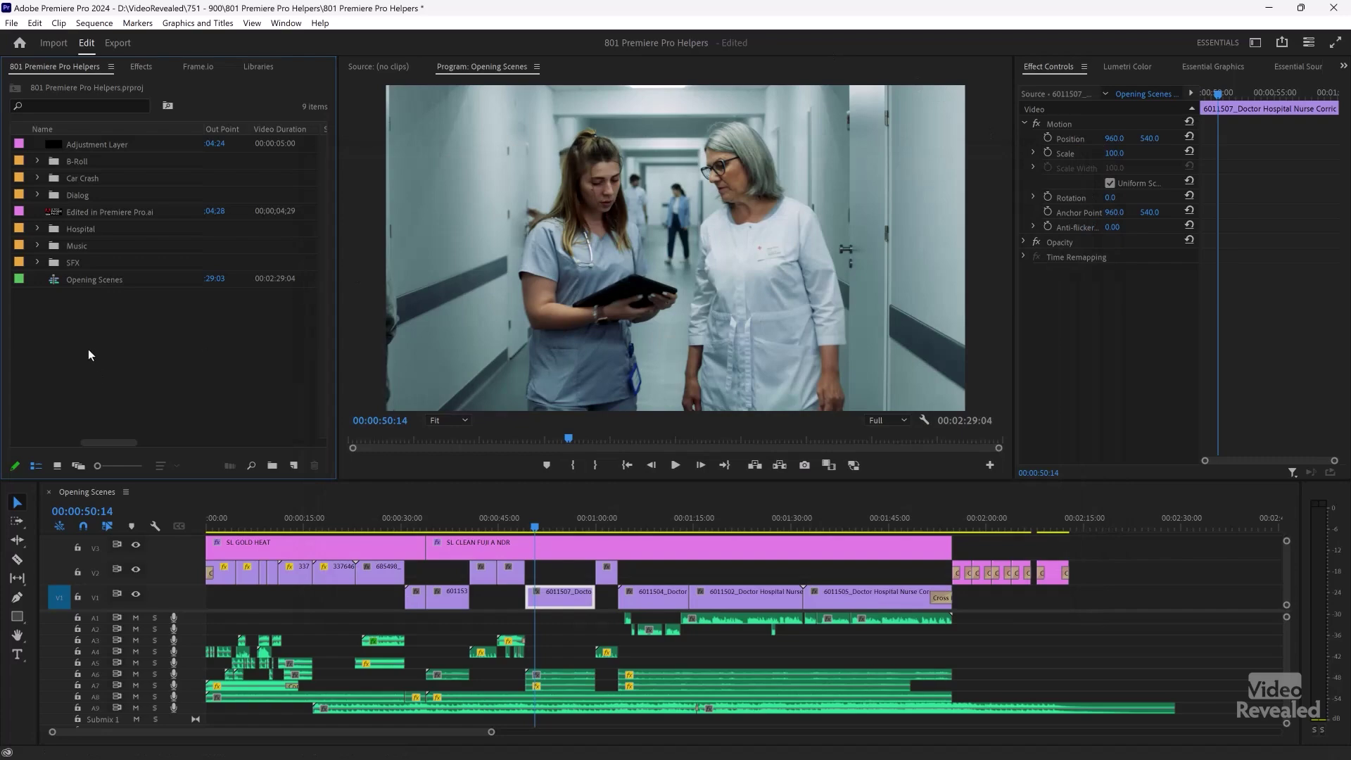
# Reveal the source file of the 337640_Road accident clip from the Car Crash bin in File Explorer
pyautogui.click(36, 176)
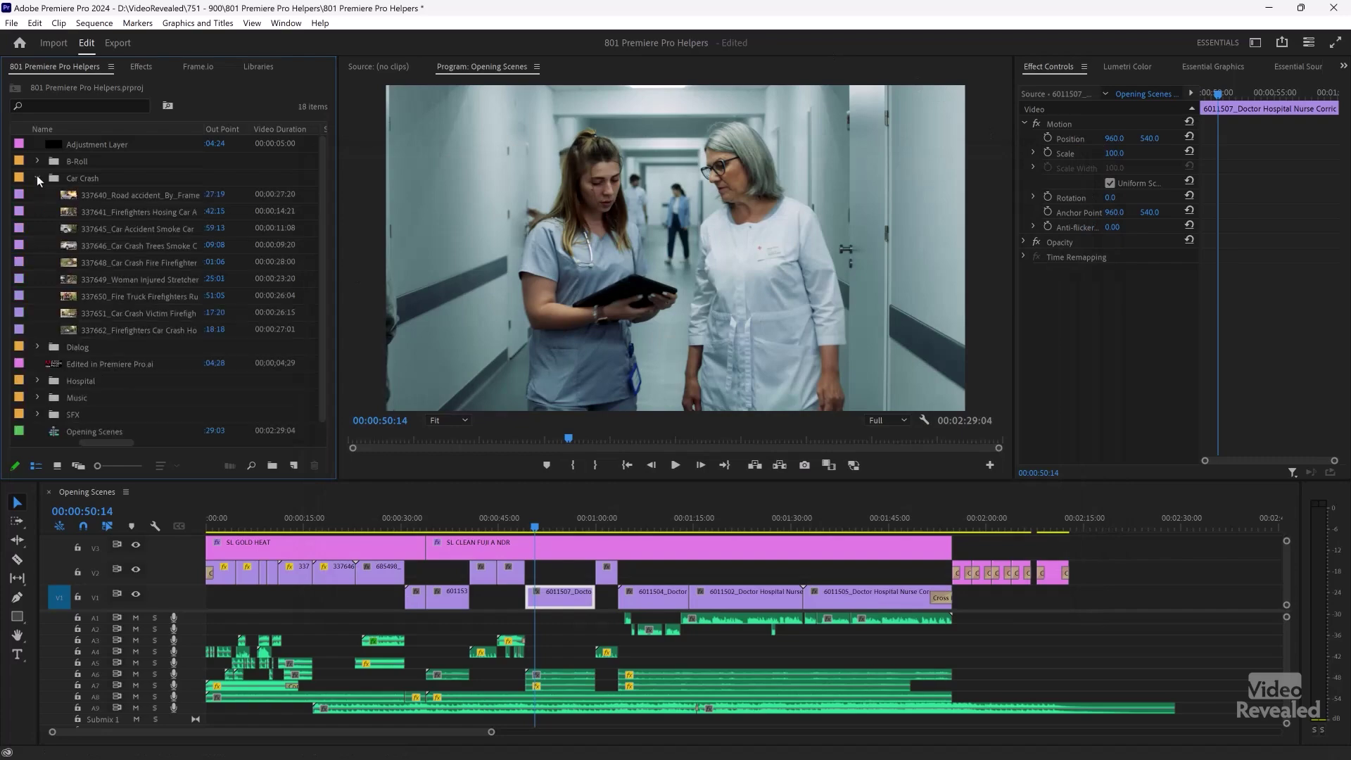
pyautogui.rightClick(71, 195)
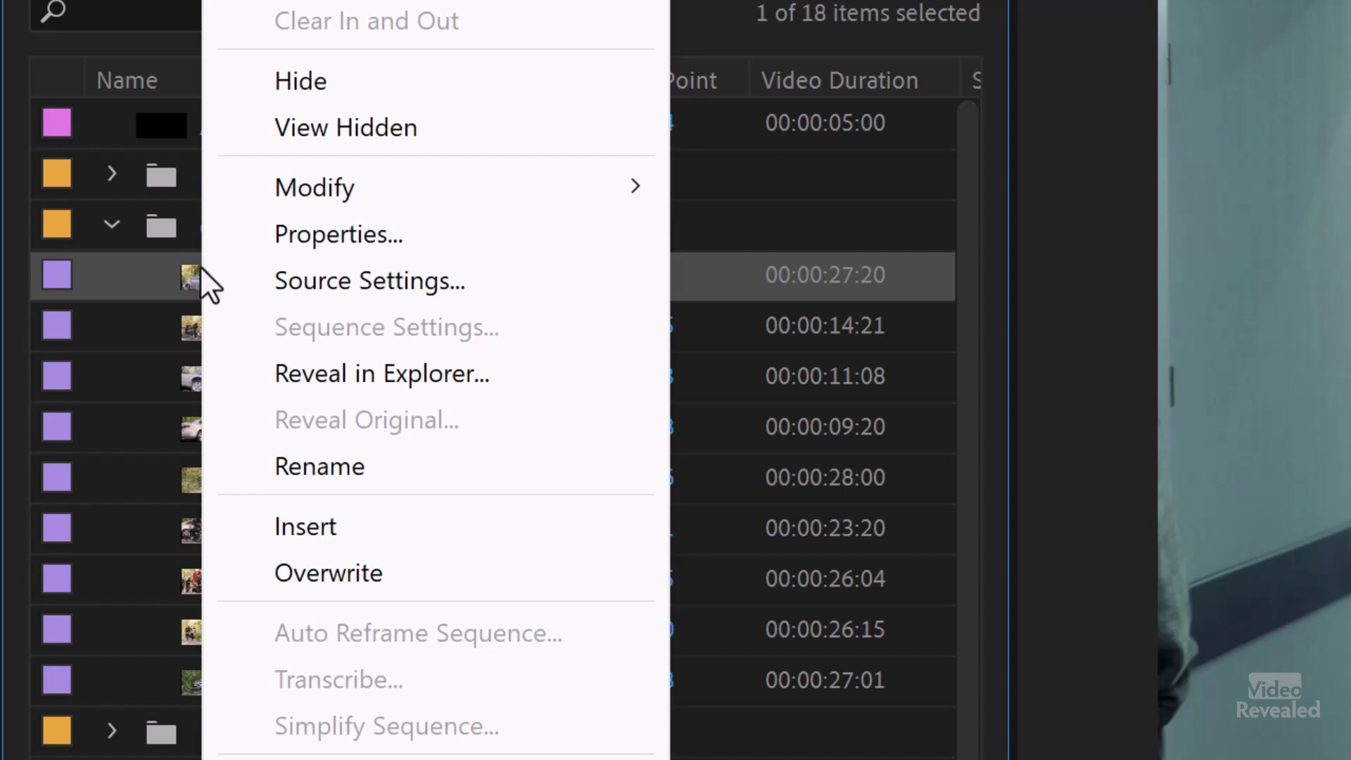
pyautogui.click(482, 373)
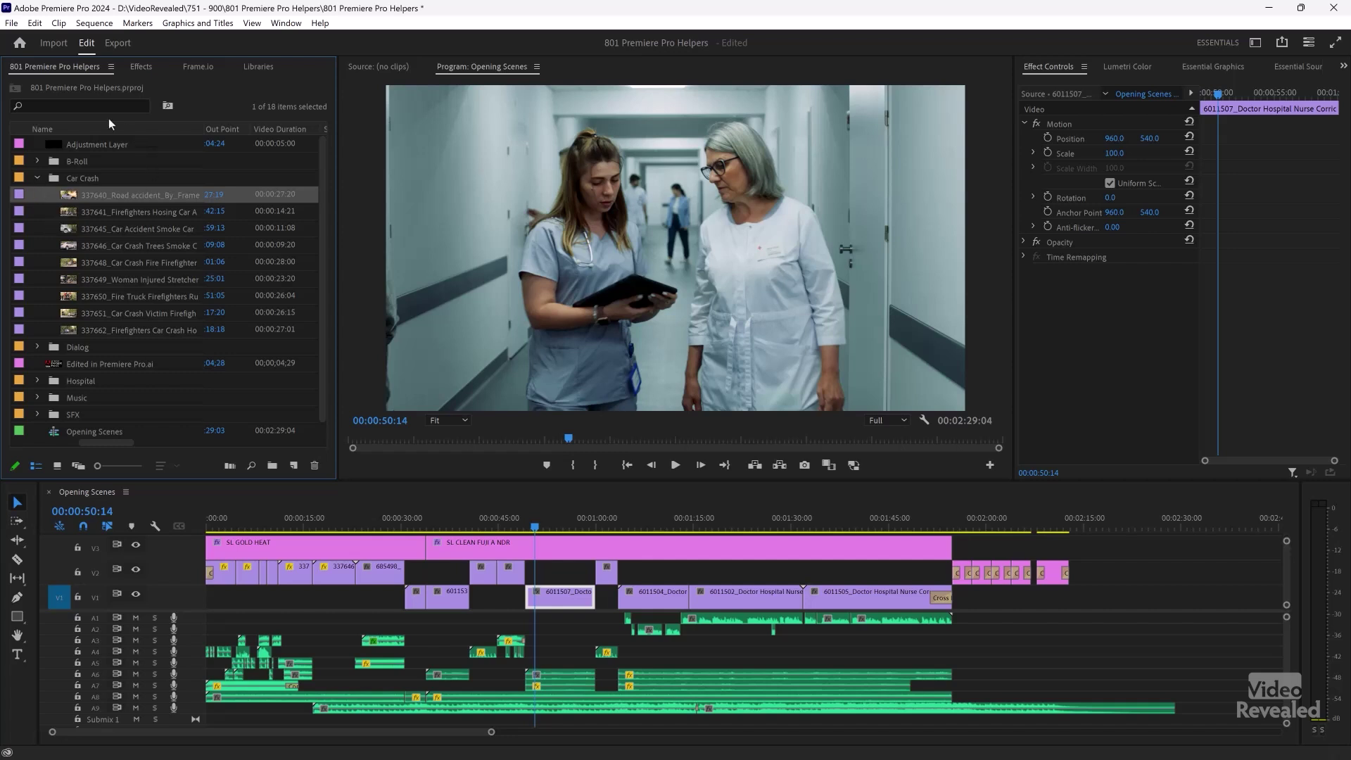
# Maximize the project list, find "path" in its metadata display settings and enable the File Path property
pyautogui.doubleClick(74, 62)
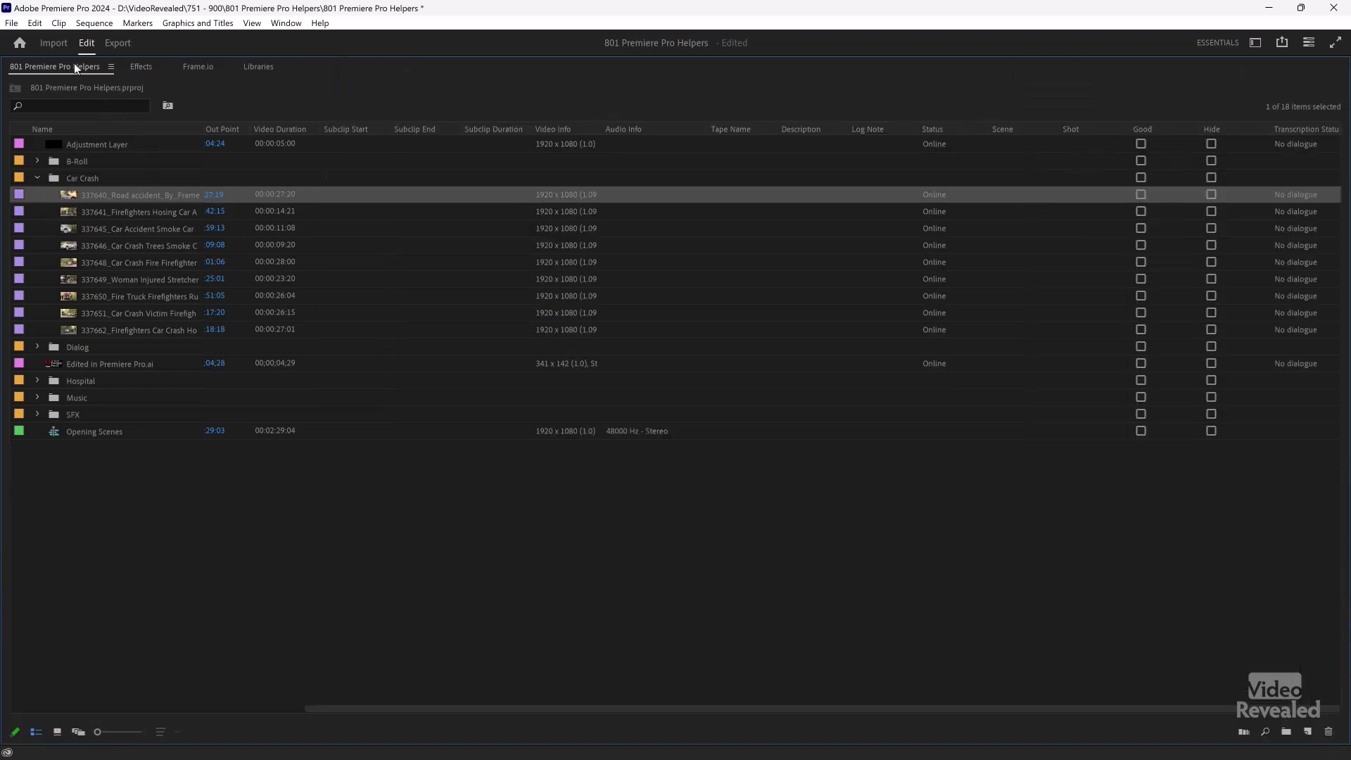
pyautogui.click(113, 66)
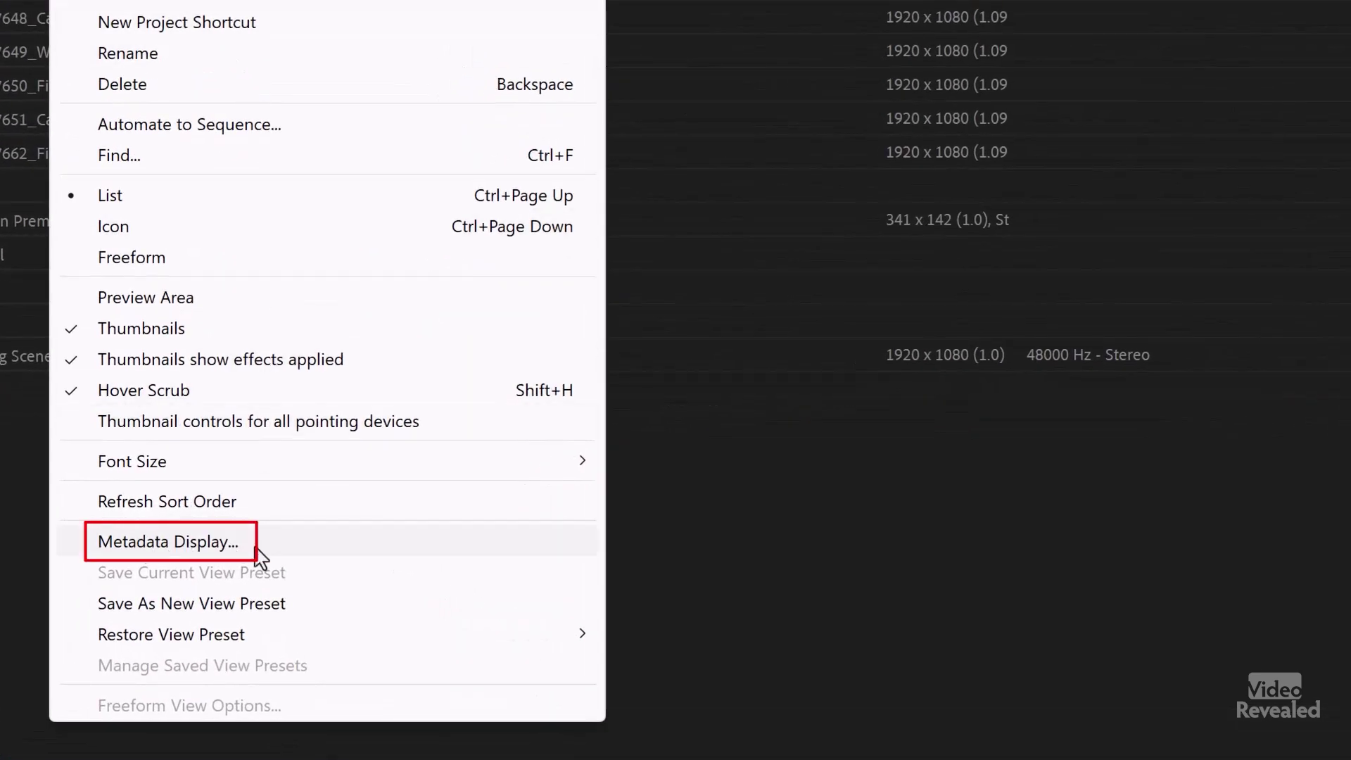
pyautogui.click(293, 547)
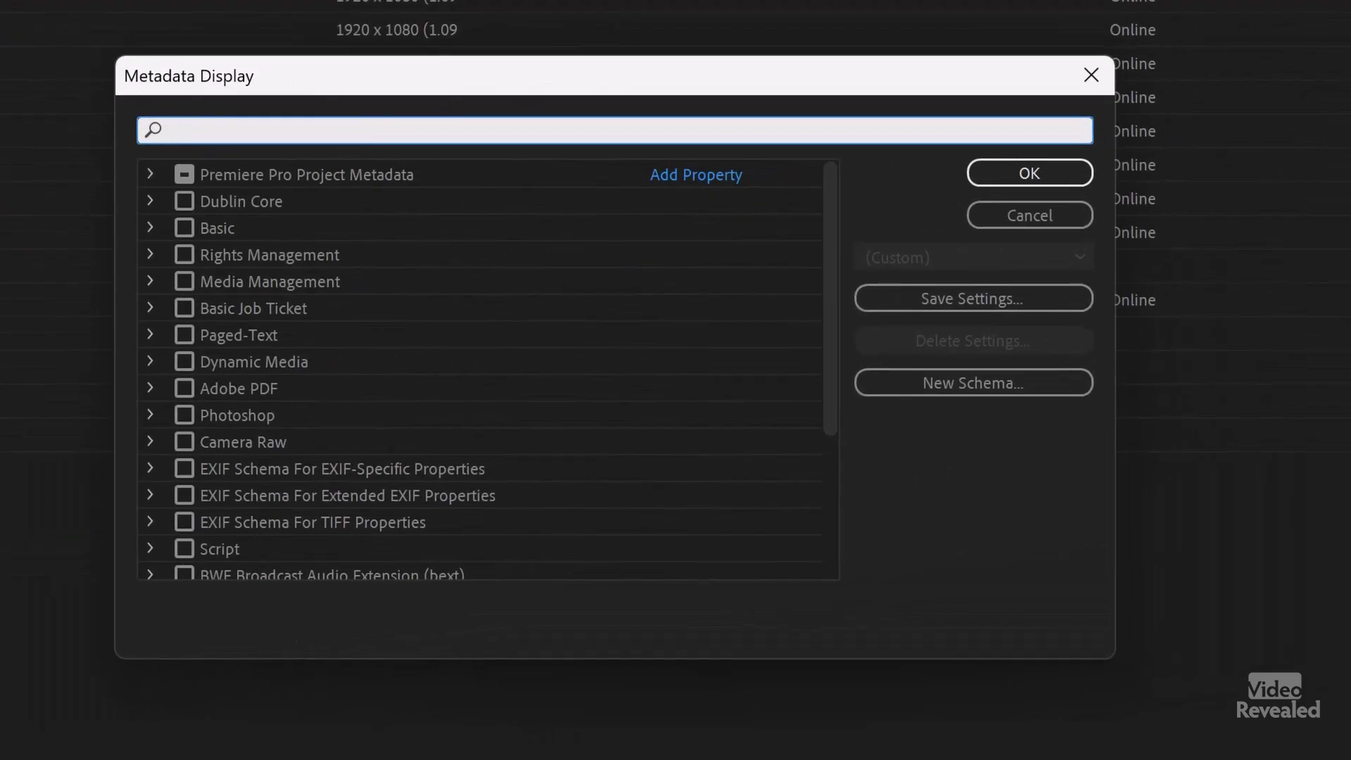
pyautogui.write('pa')
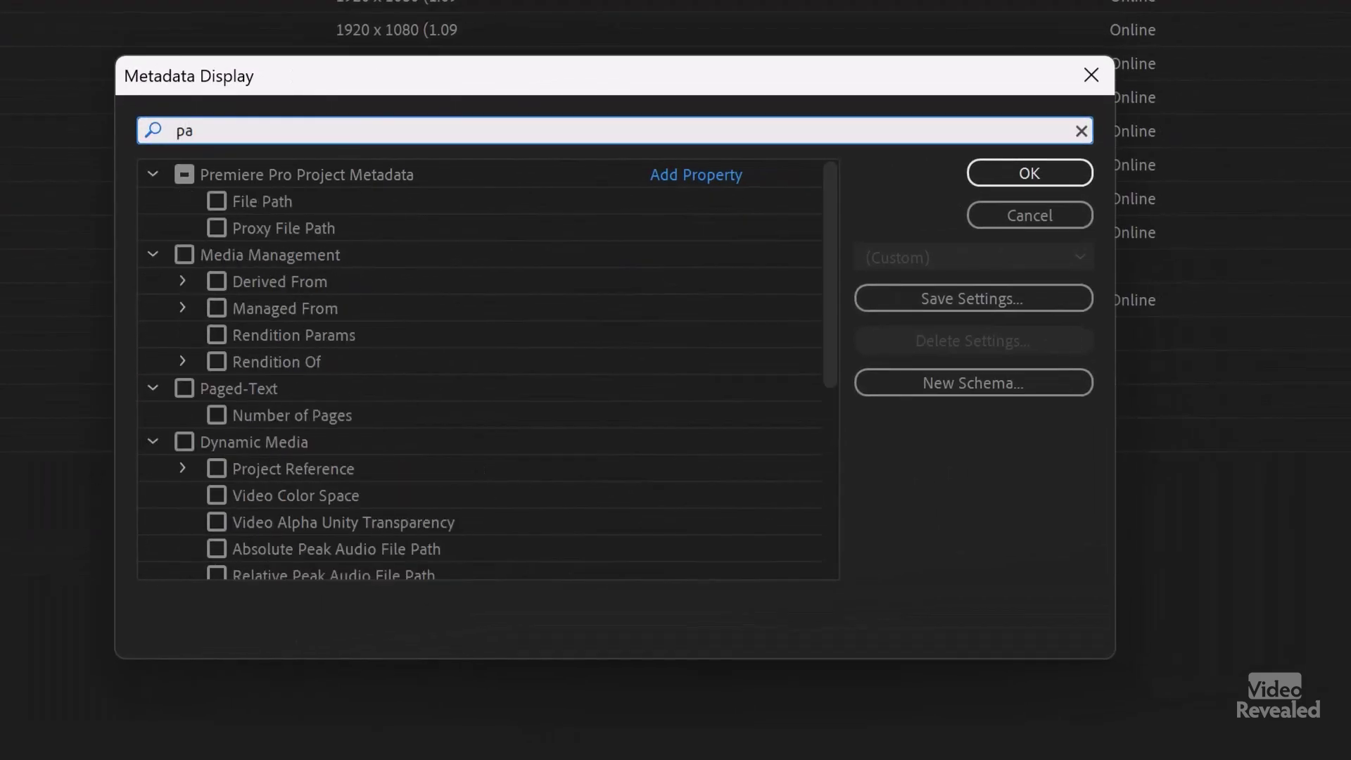
pyautogui.write('th')
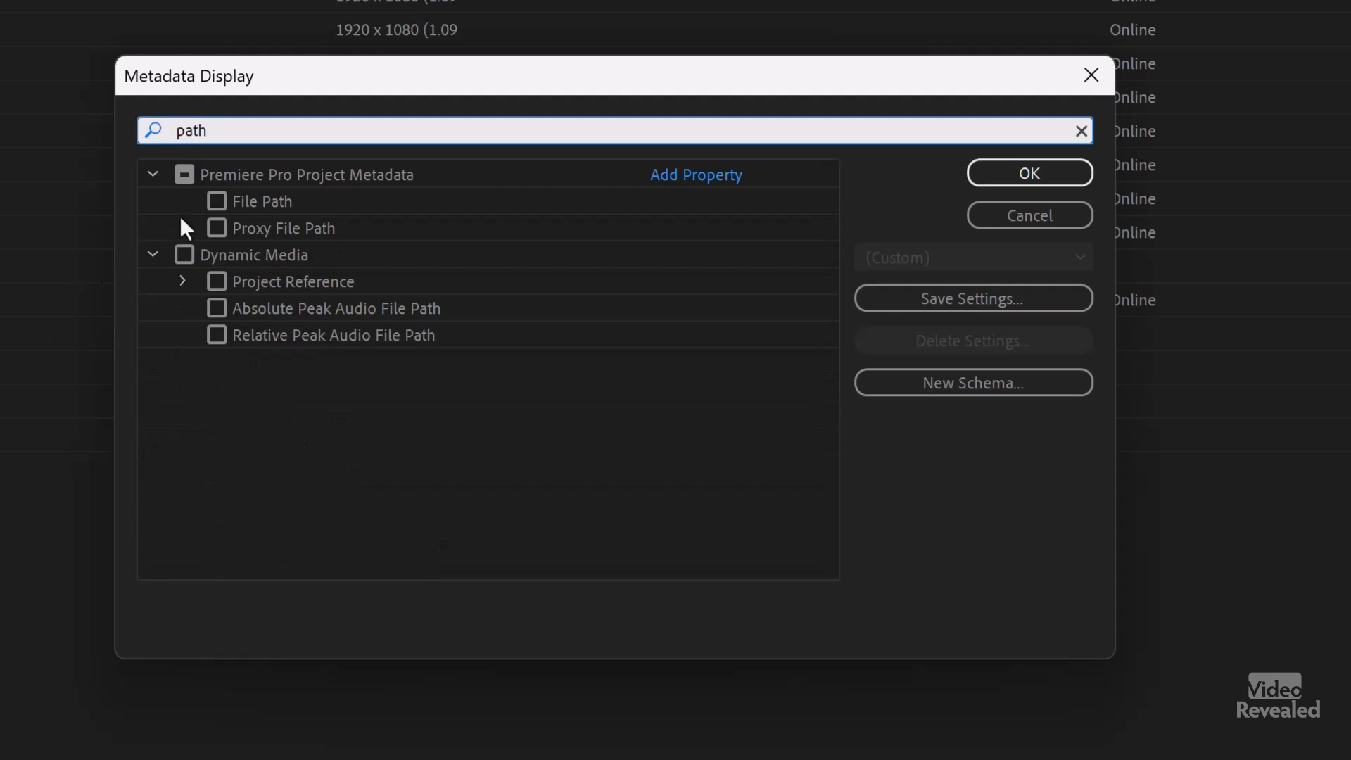
pyautogui.click(216, 202)
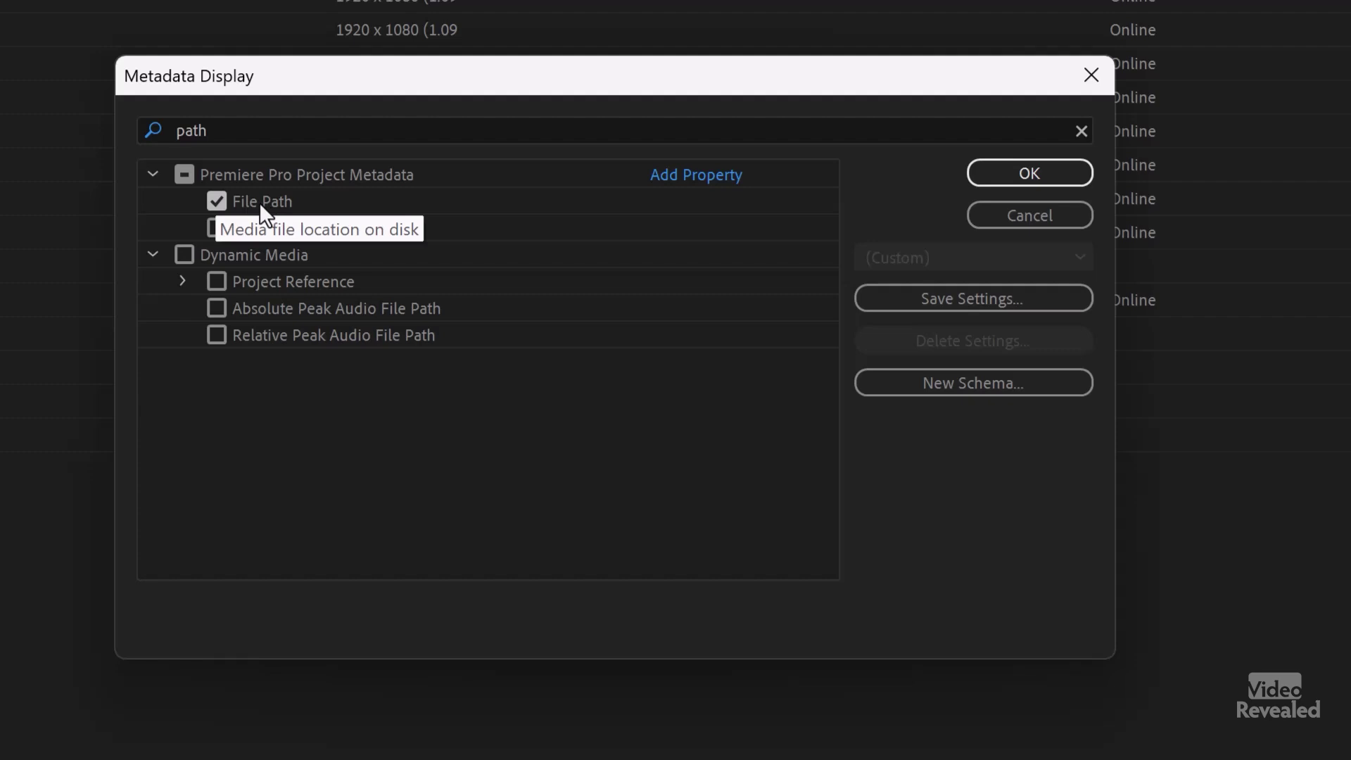
pyautogui.click(1027, 171)
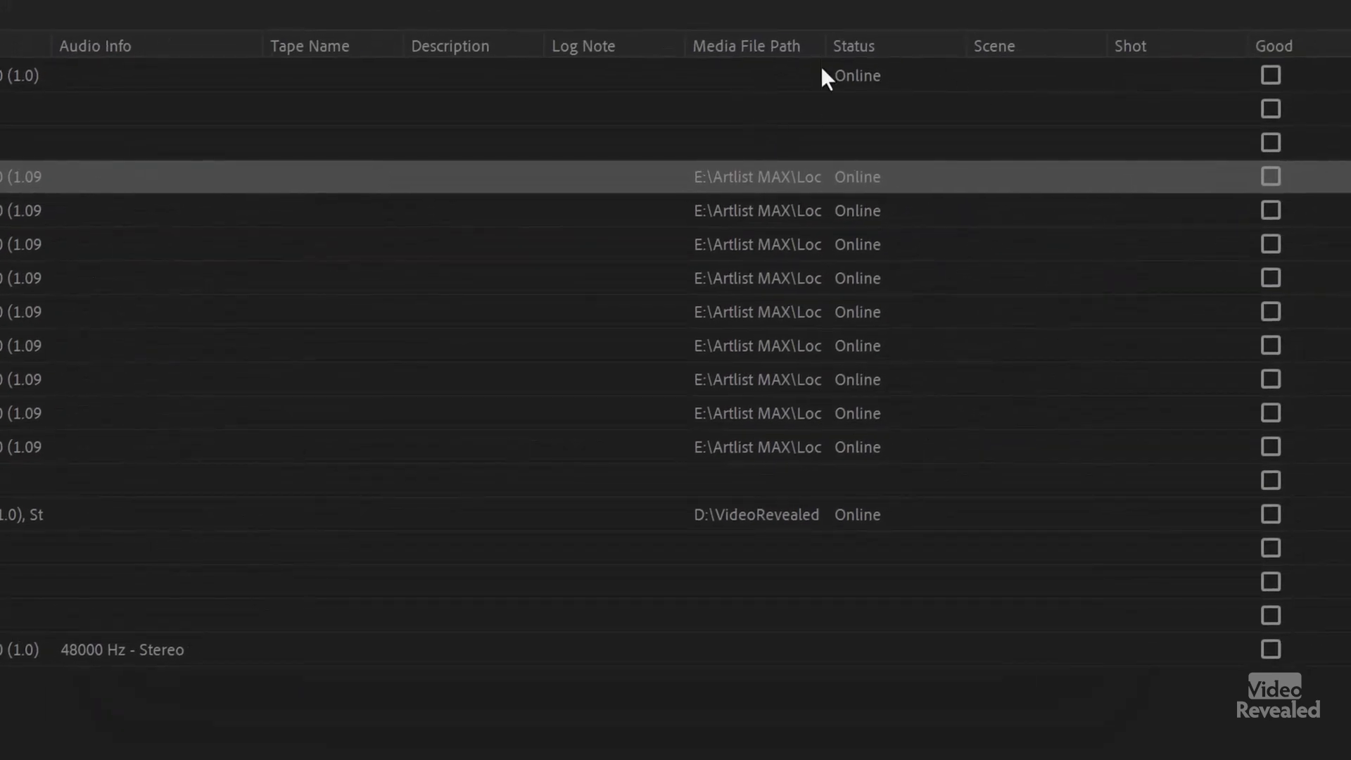
# Widen the Media File Path column to show the full paths and move it directly before Media End
pyautogui.moveTo(820, 49); pyautogui.dragTo(1350, 20)
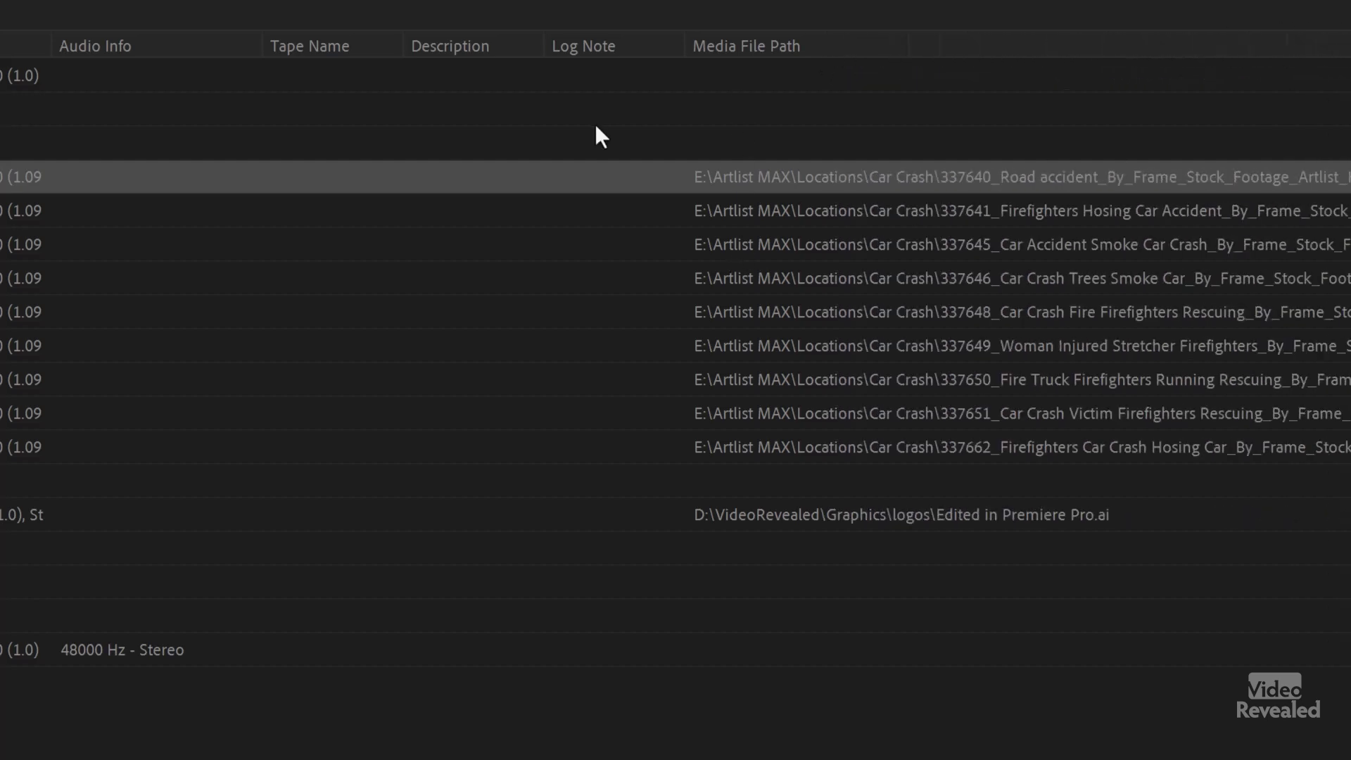
pyautogui.moveTo(745, 45); pyautogui.dragTo(0, 67)
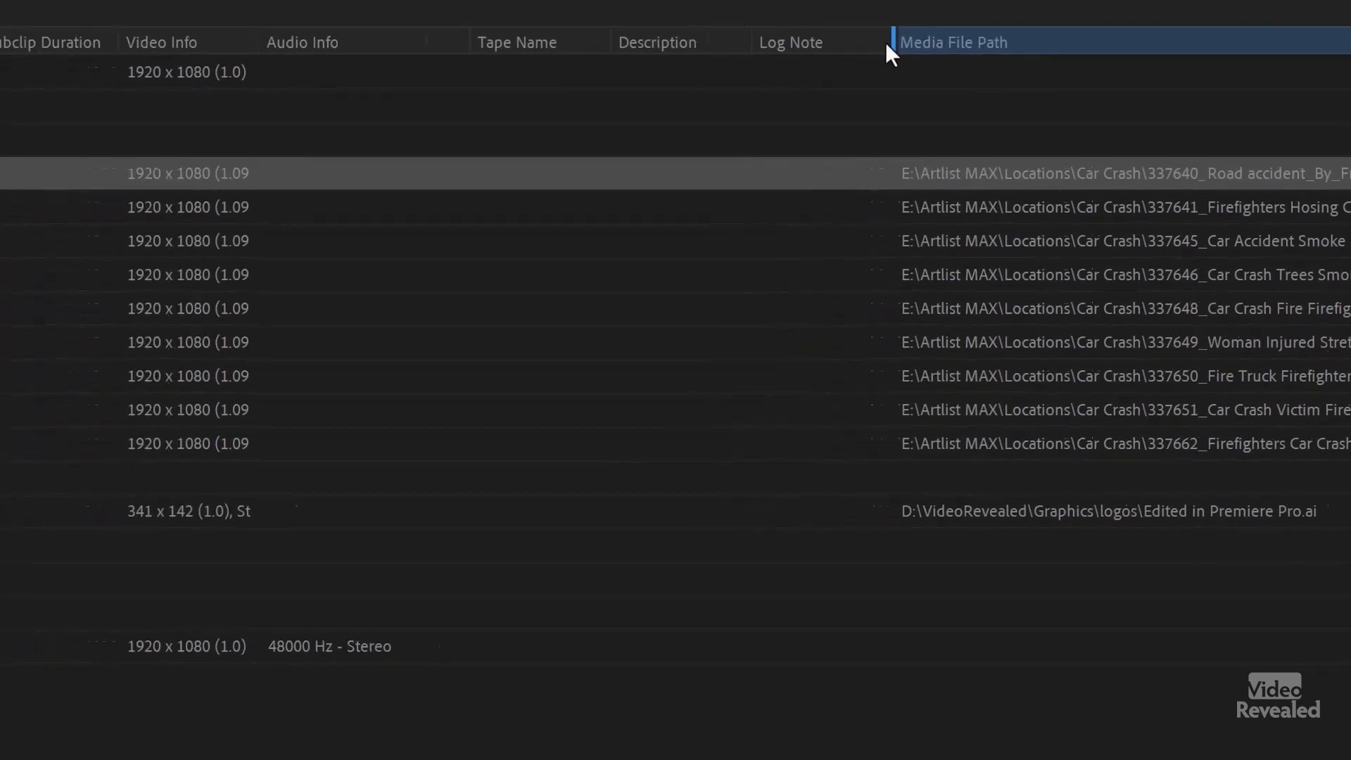
pyautogui.moveTo(450, 40); pyautogui.dragTo(404, 49)
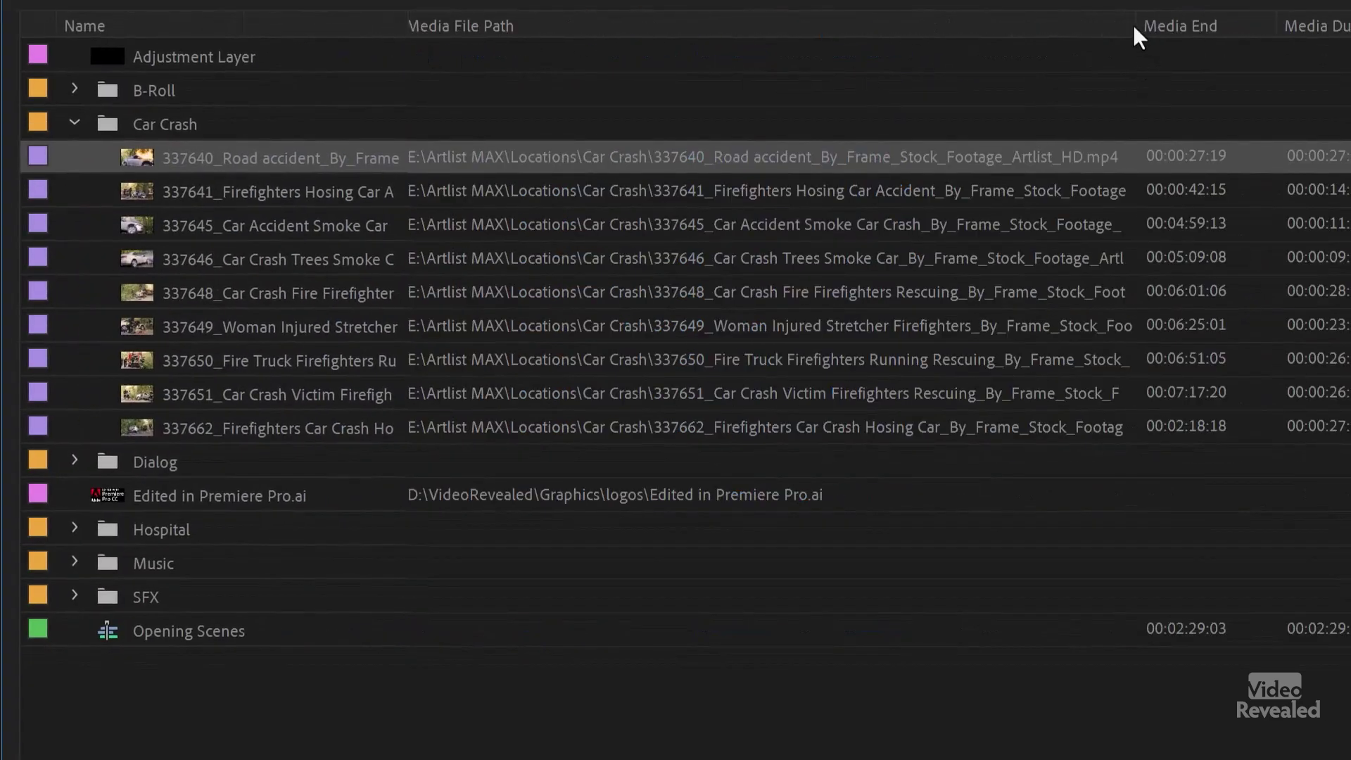
pyautogui.moveTo(1134, 29); pyautogui.dragTo(1350, 31)
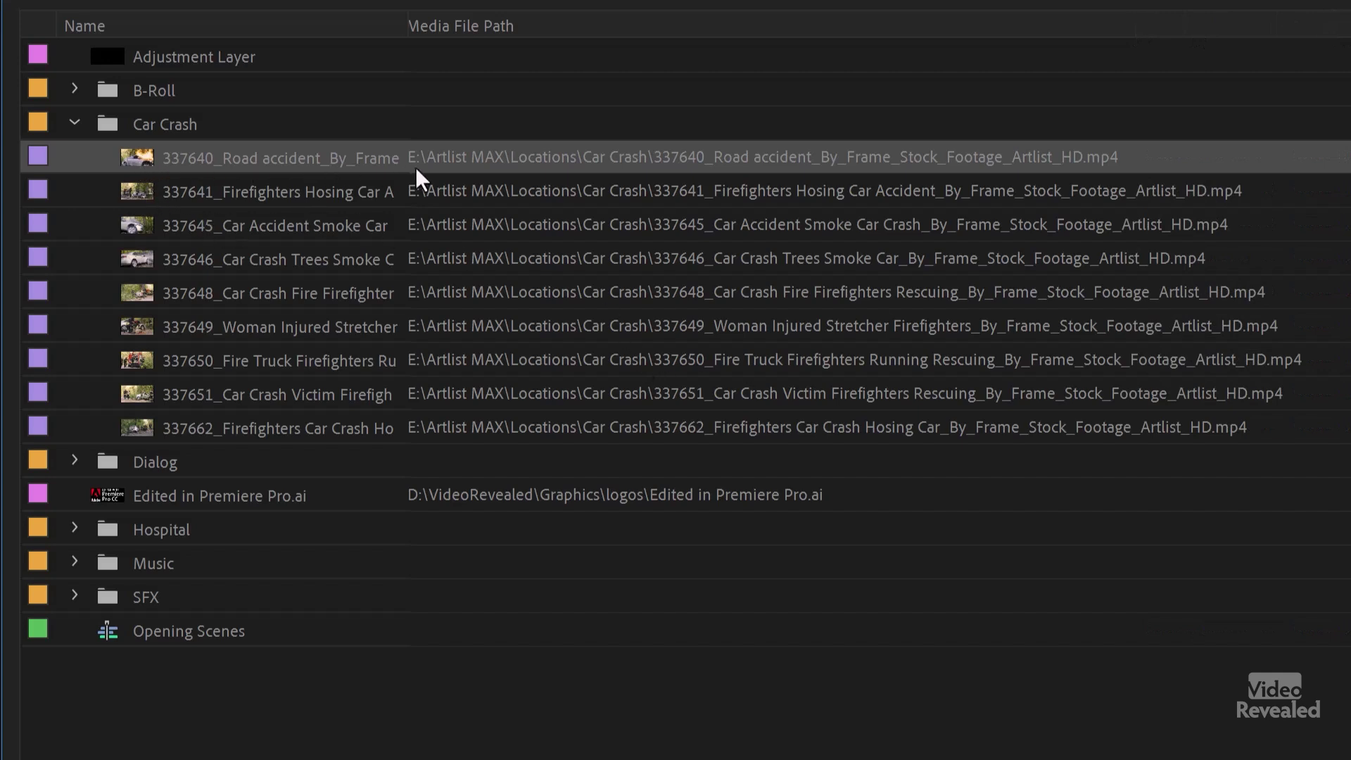
pyautogui.moveTo(416, 37); pyautogui.dragTo(928, 57)
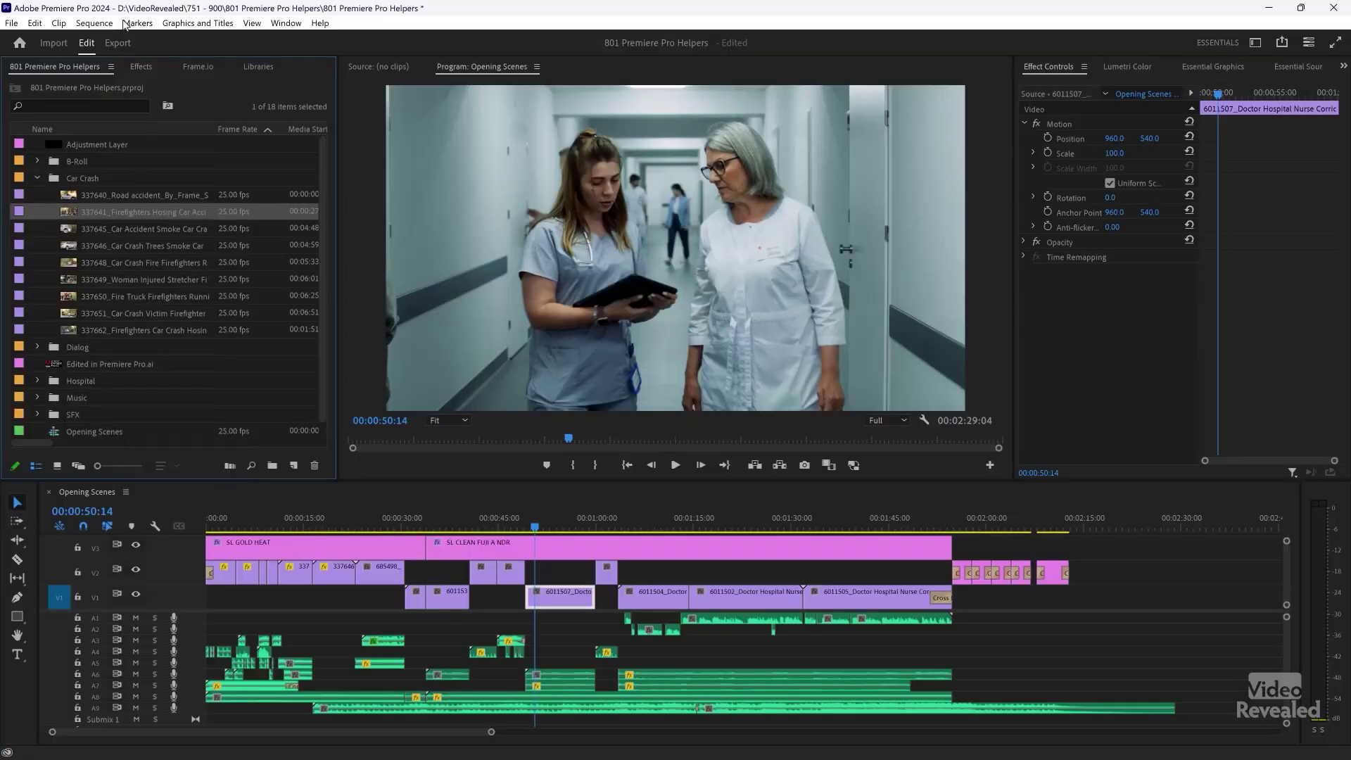
# Enable the Video Usage and Audio Usage metadata columns through a search for "usage", placing Video Usage directly after Name
pyautogui.doubleClick(73, 66)
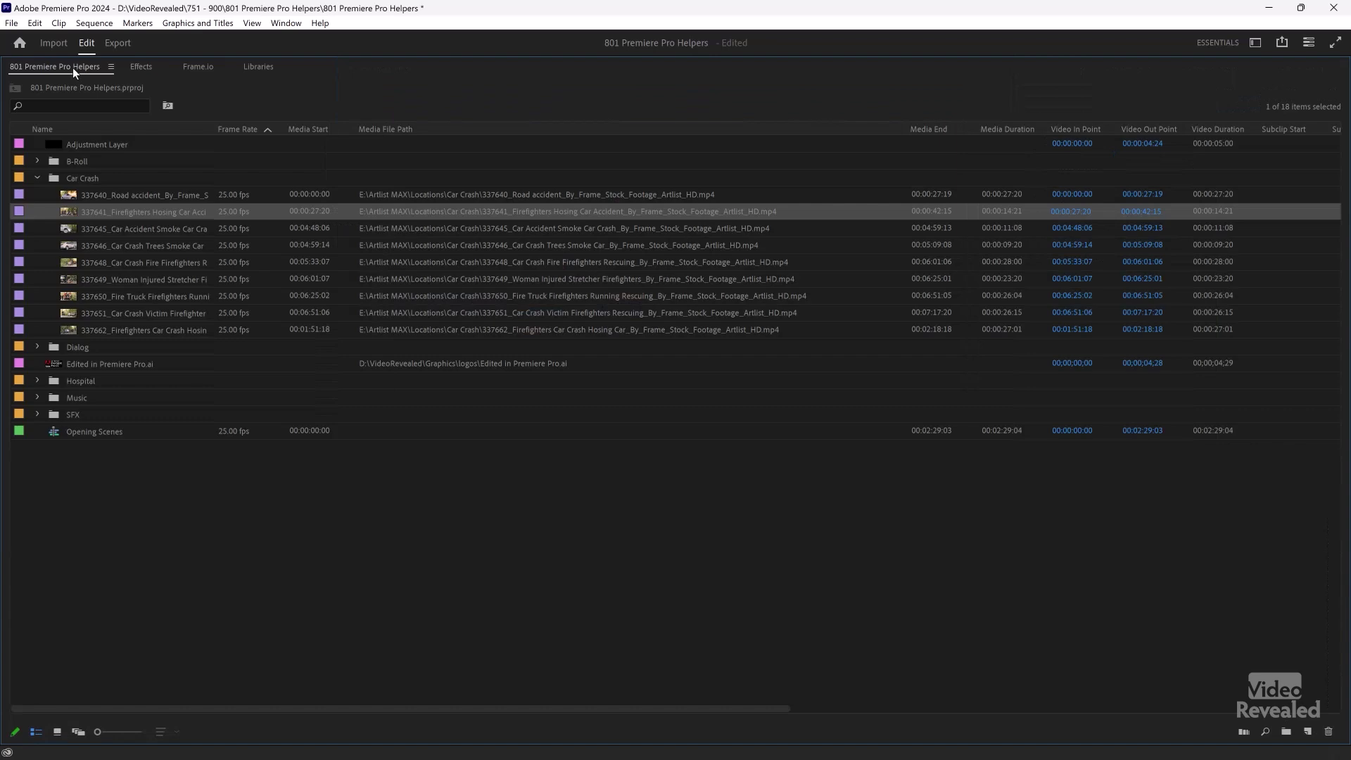
pyautogui.click(113, 66)
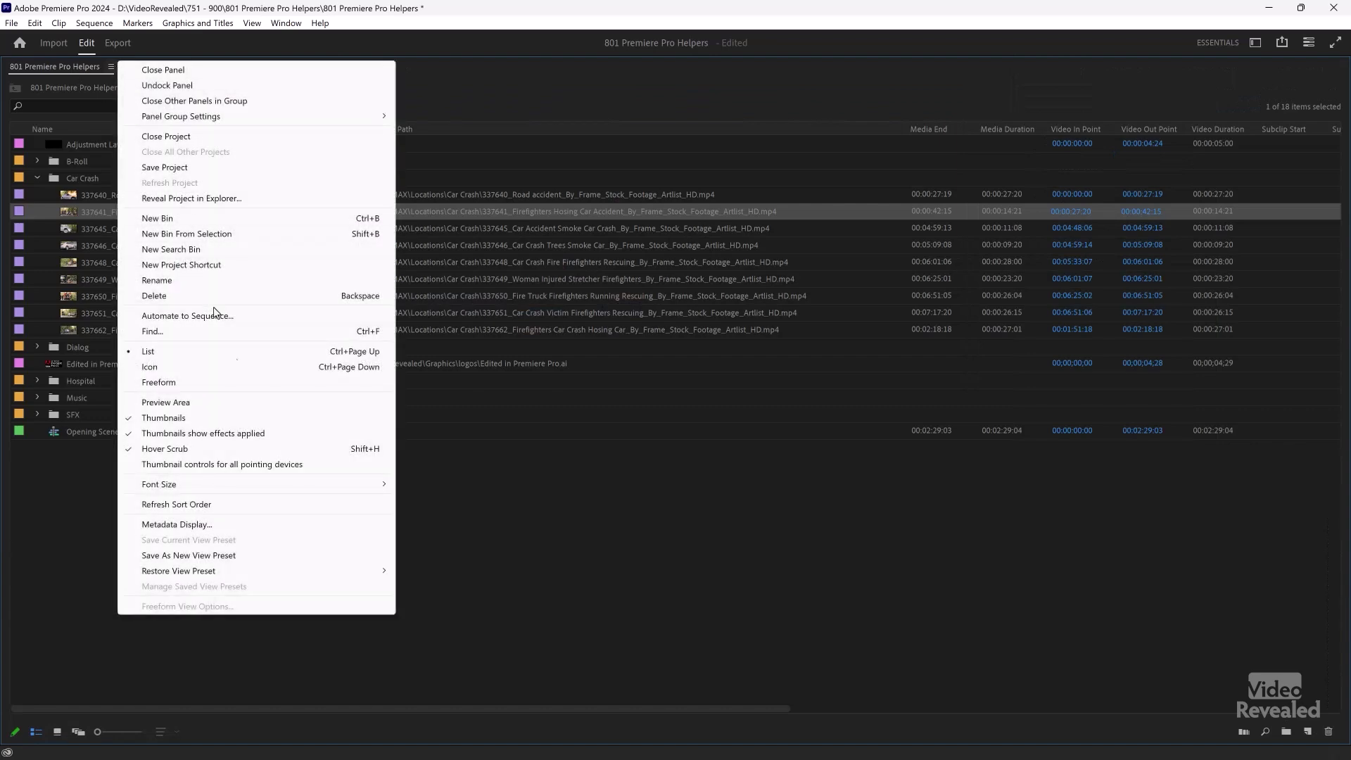
pyautogui.click(256, 526)
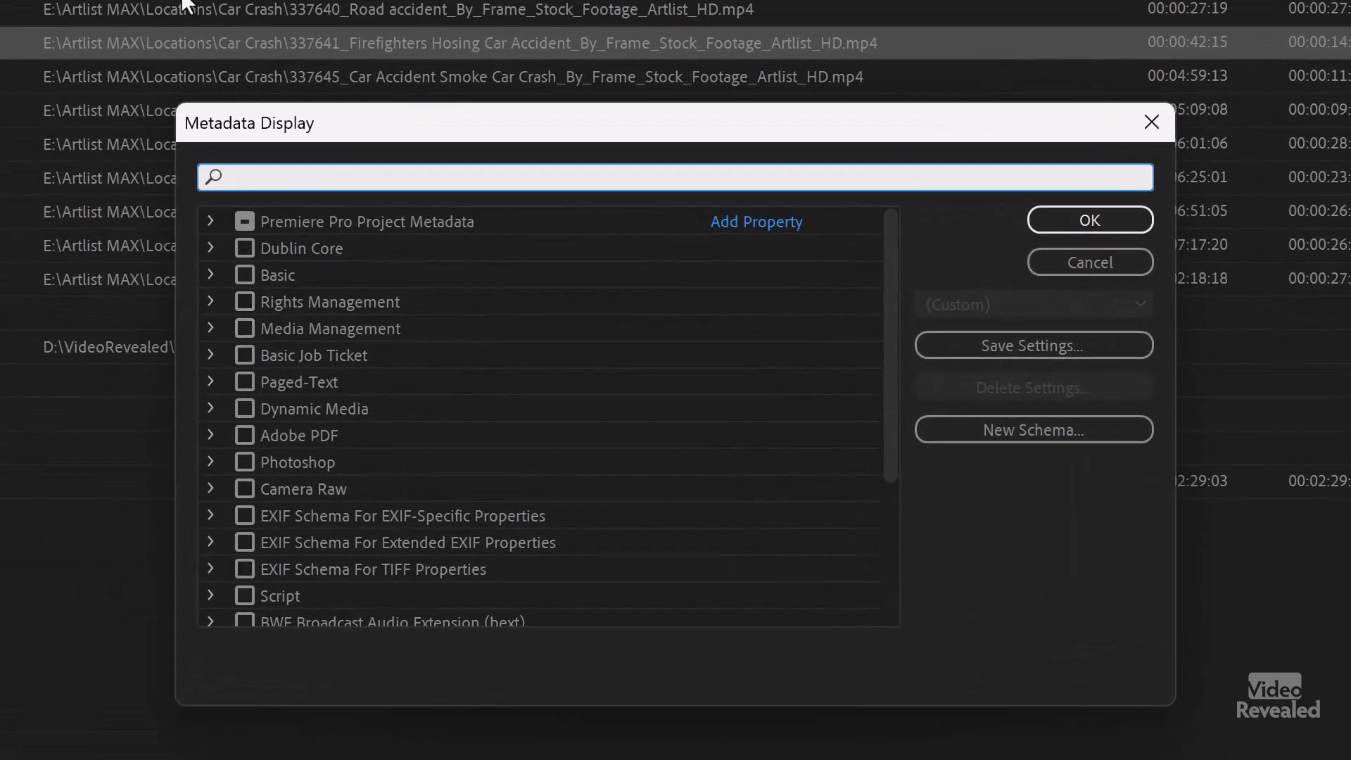
pyautogui.write('usage')
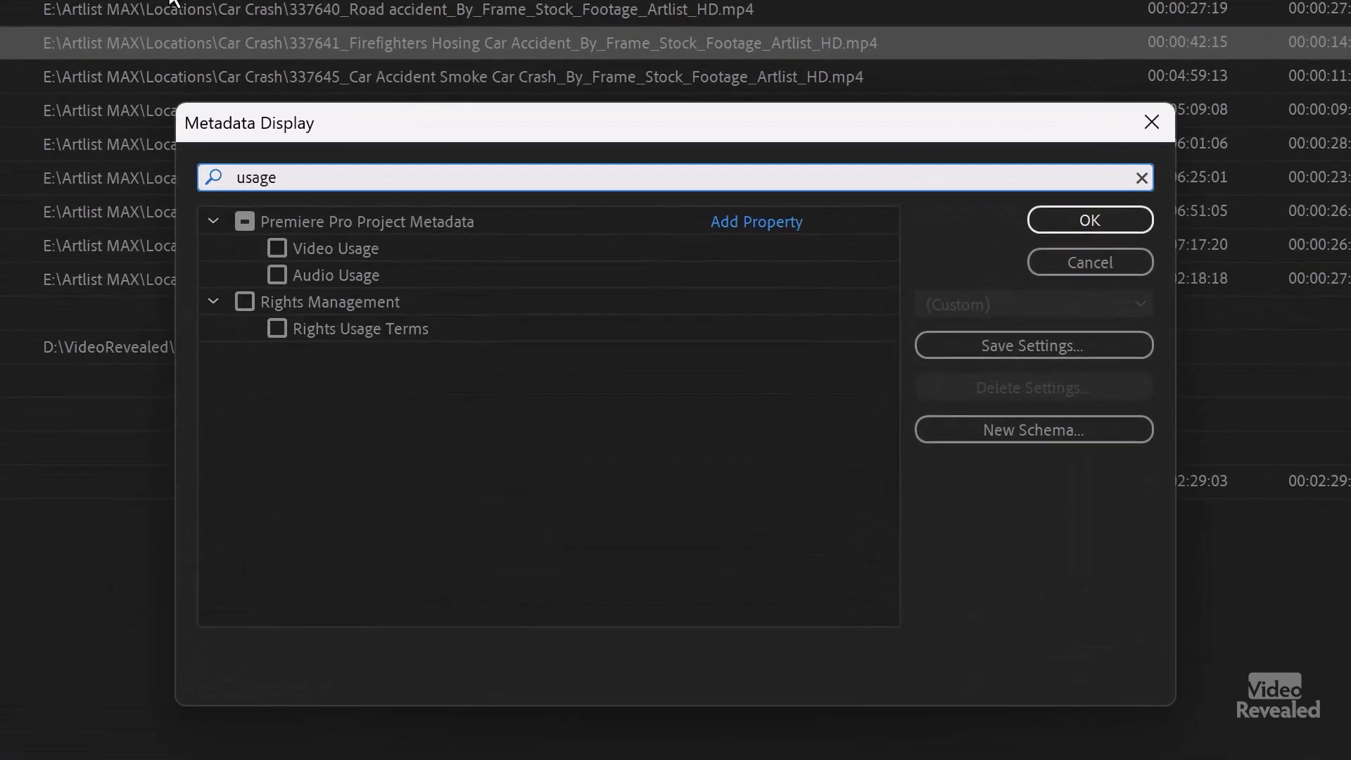
pyautogui.click(277, 249)
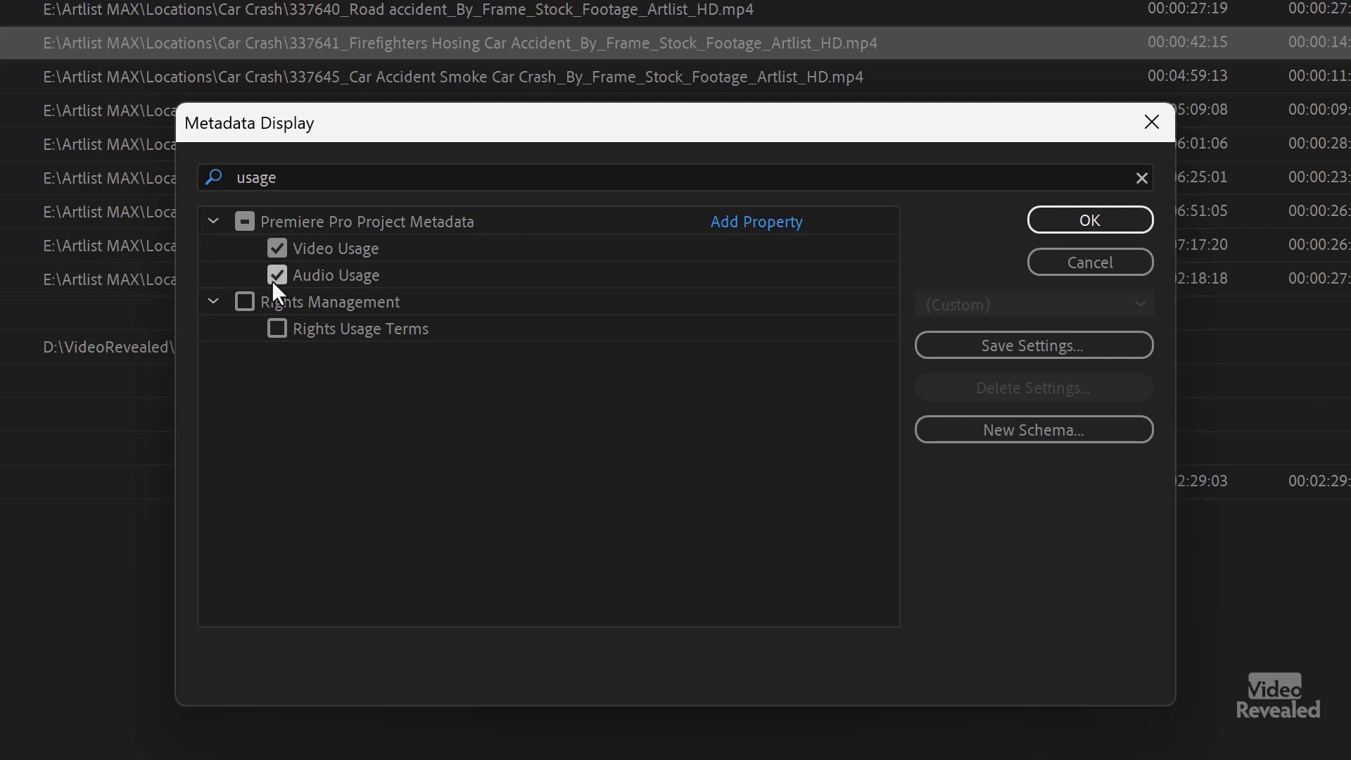
pyautogui.click(1067, 220)
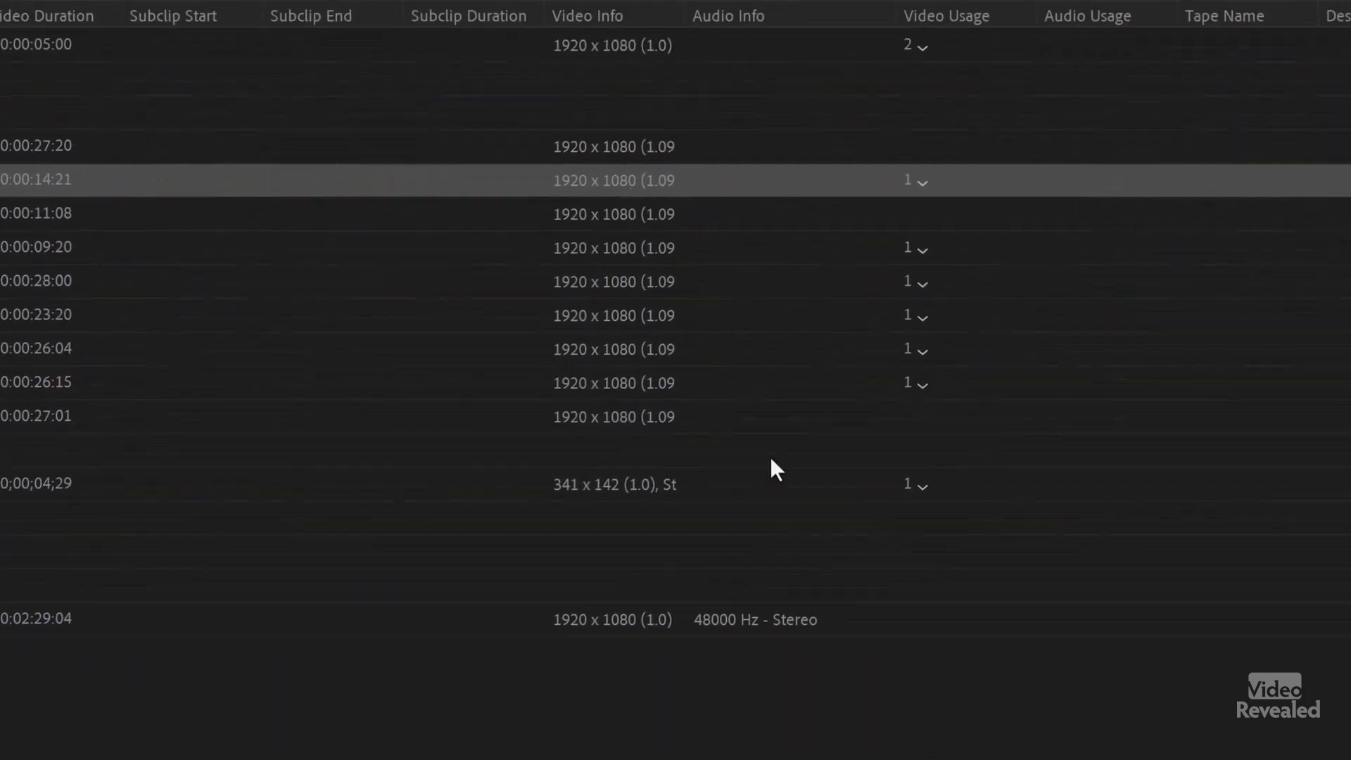
pyautogui.moveTo(897, 48)
pyautogui.mouseDown()
pyautogui.moveTo(297, 43)
pyautogui.moveTo(2, 56)
pyautogui.moveTo(241, 78)
pyautogui.moveTo(267, 96)
pyautogui.mouseUp()
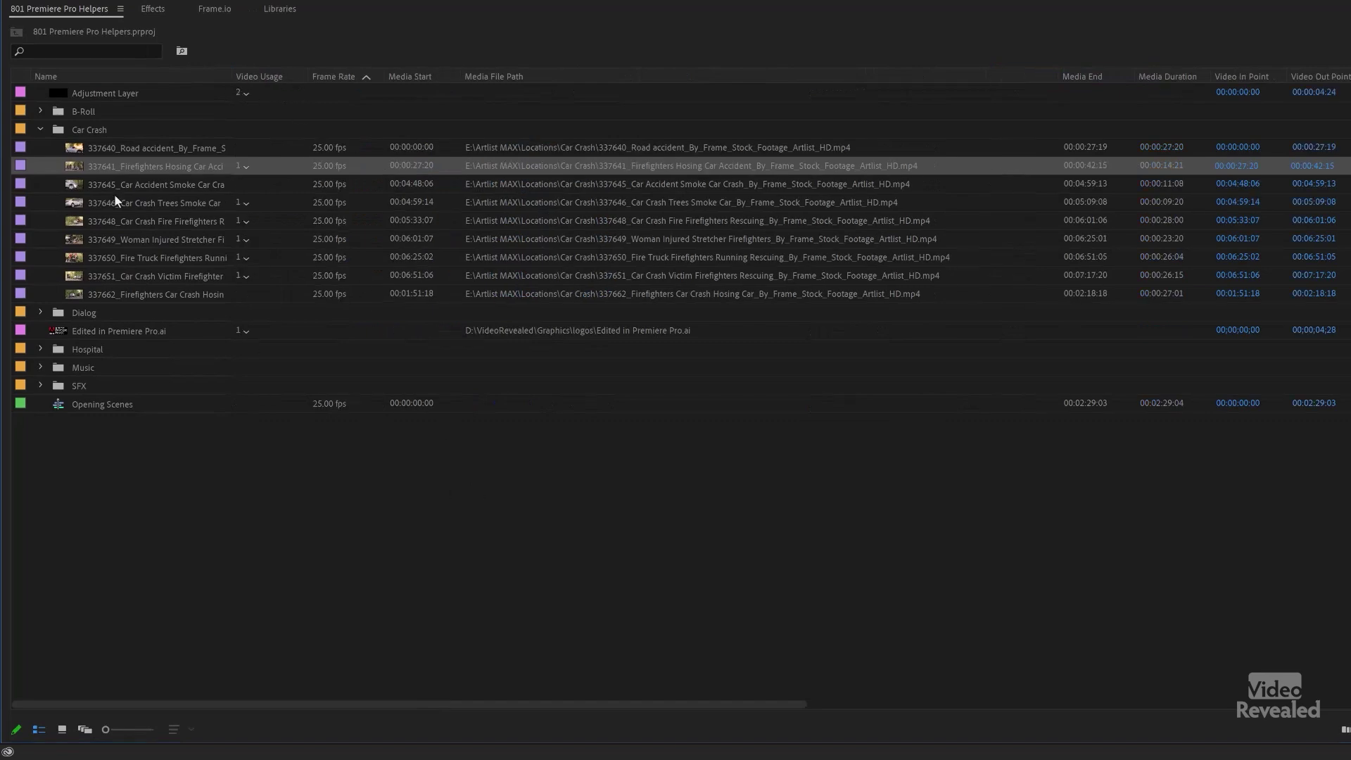
pyautogui.doubleClick(79, 10)
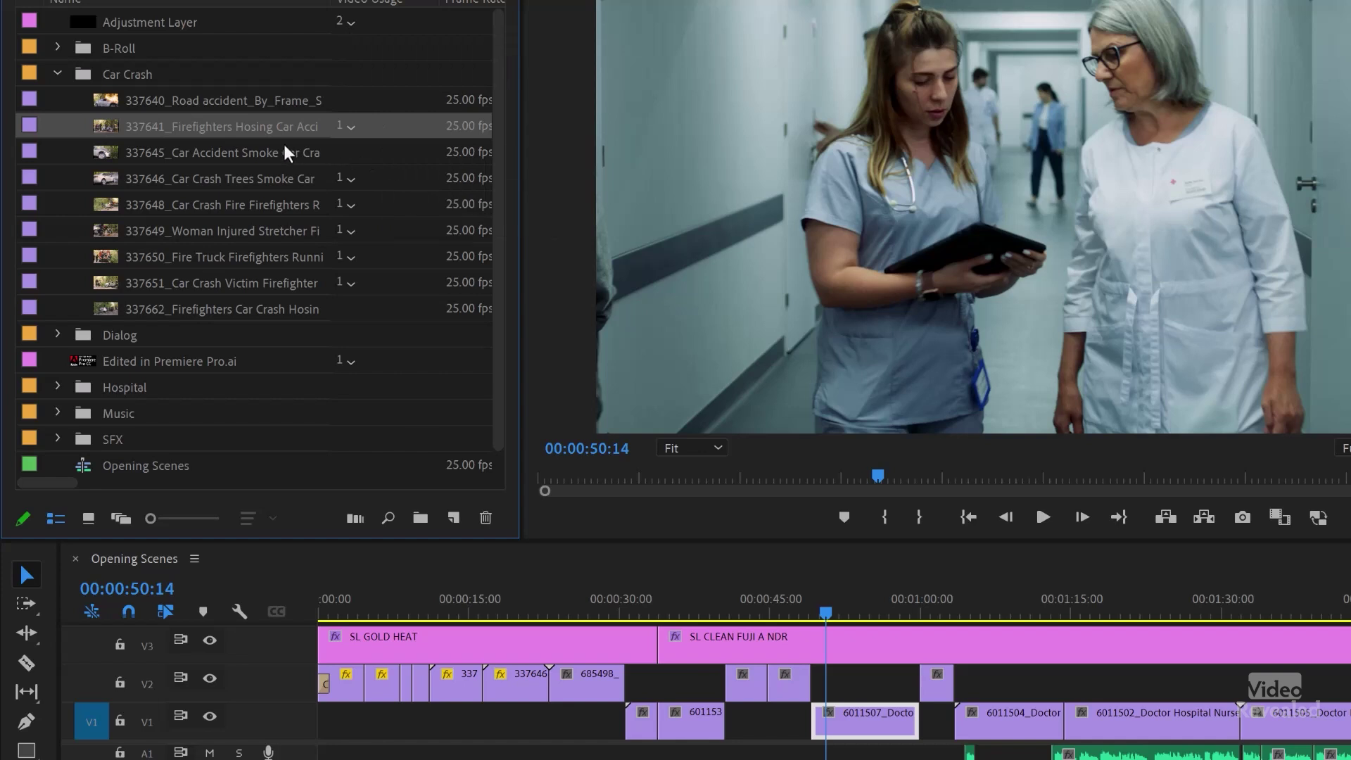
# Use the video usage entry of the 337641_Firefighters Hosing clip to jump to its occurrence in the Opening Scenes sequence
pyautogui.click(351, 124)
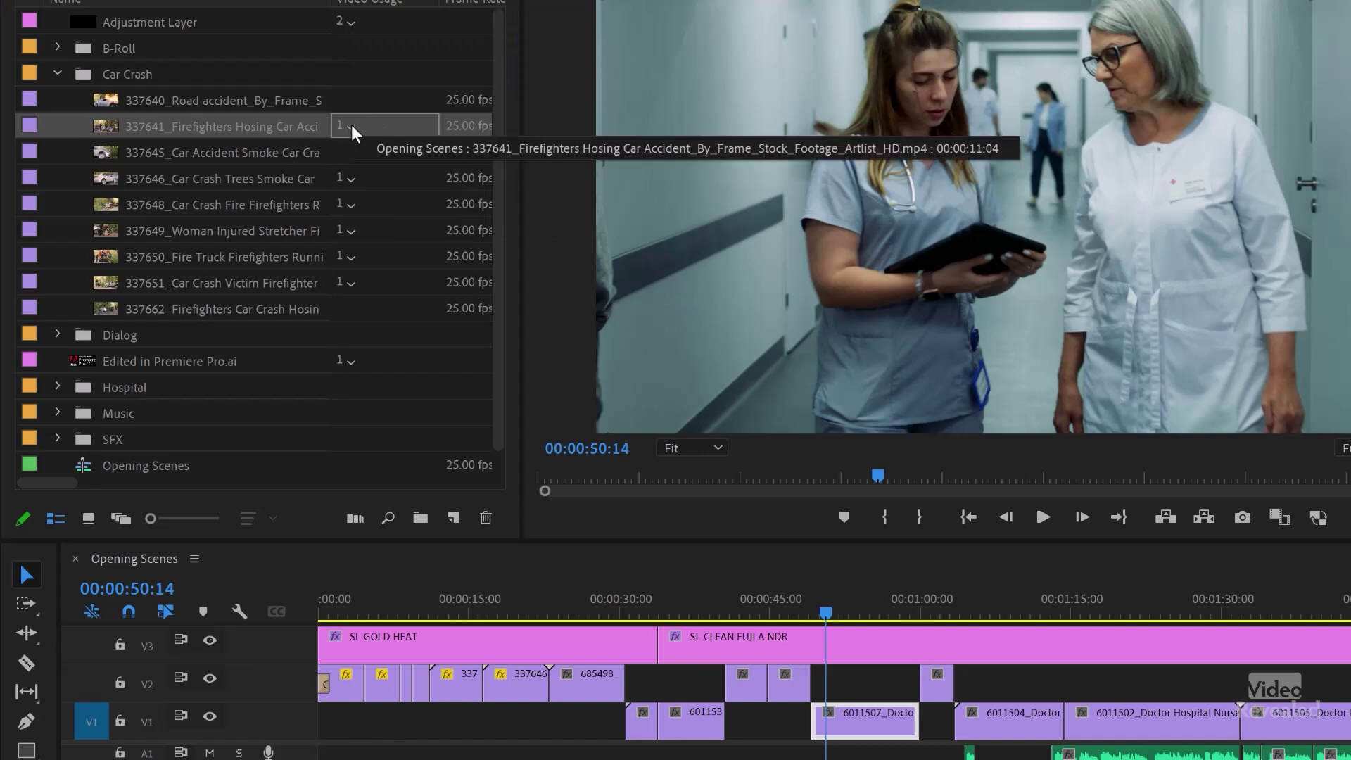
pyautogui.click(460, 153)
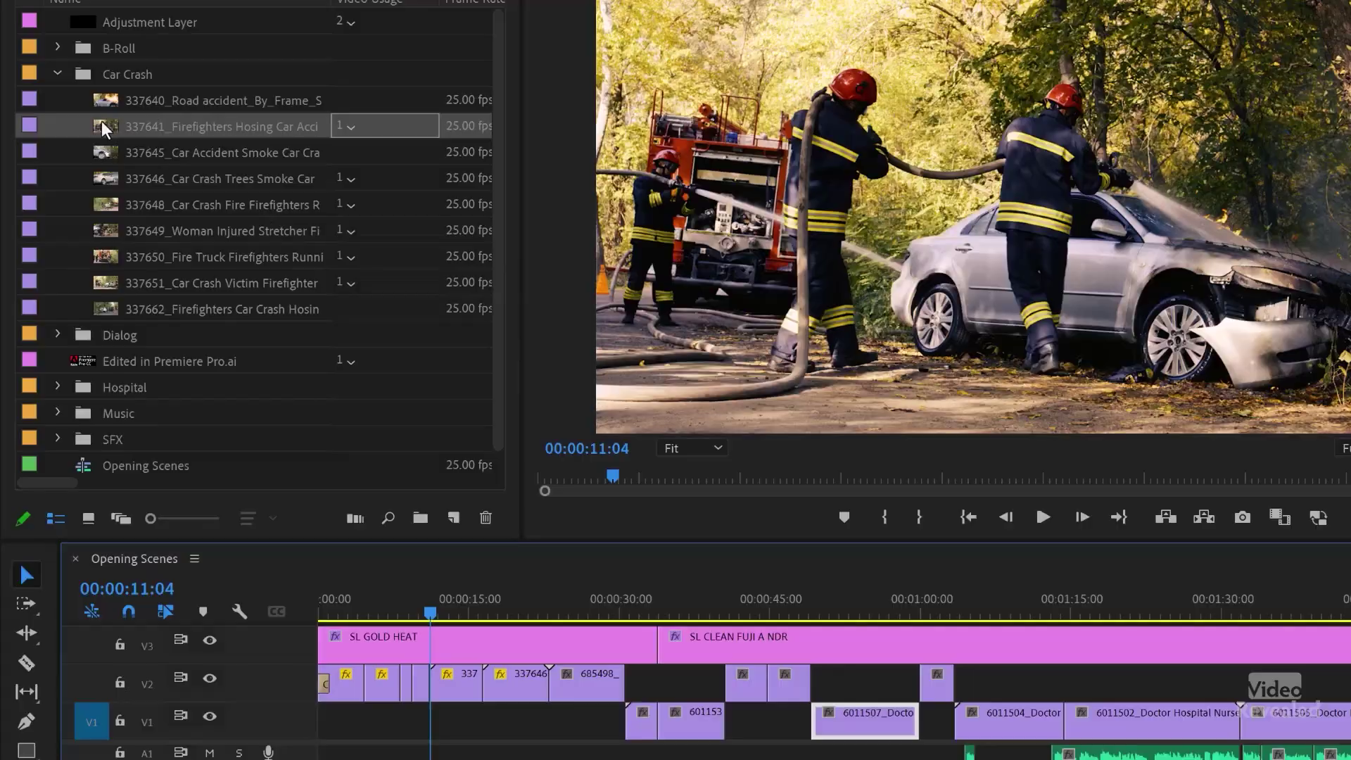
pyautogui.click(107, 126)
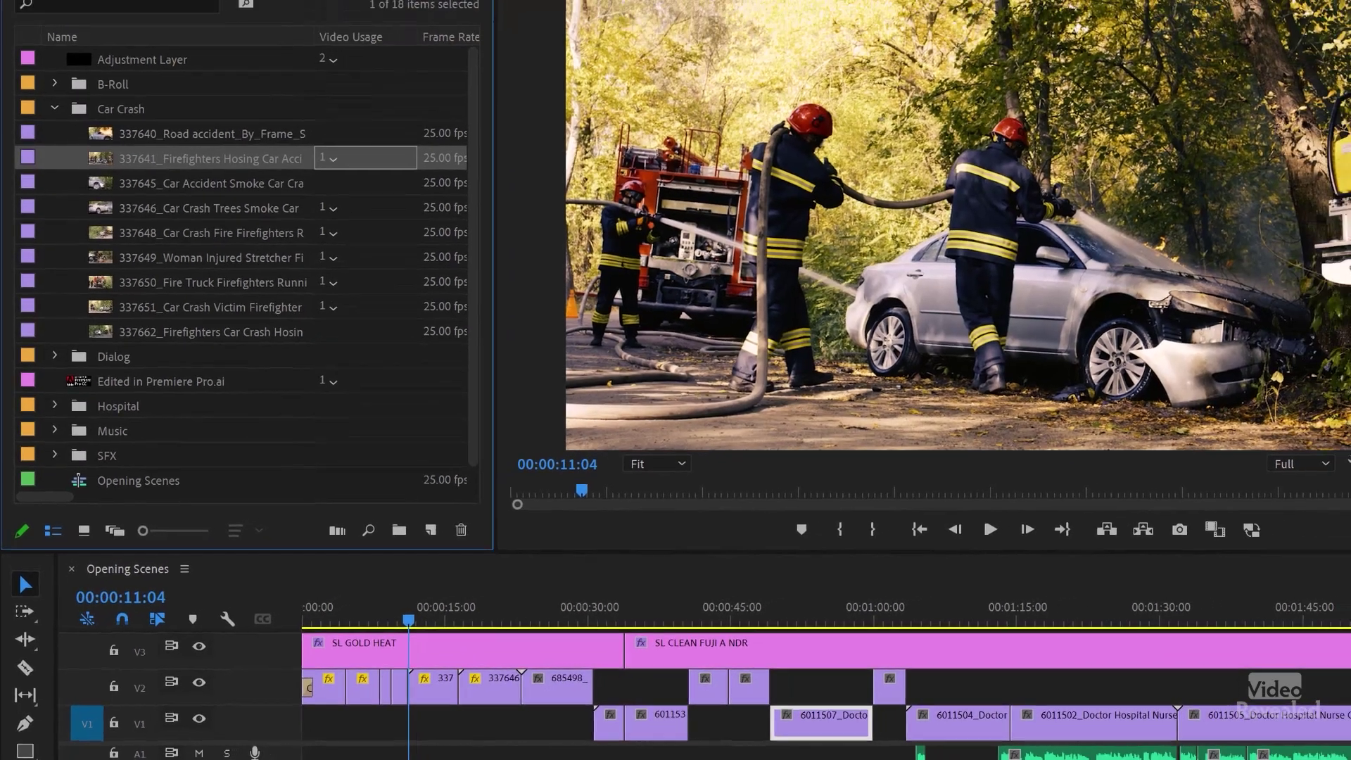
# Show the Info panel and inspect the details of Car Crash clips 337645, 337646, 337648 and 337650
pyautogui.click(358, 8)
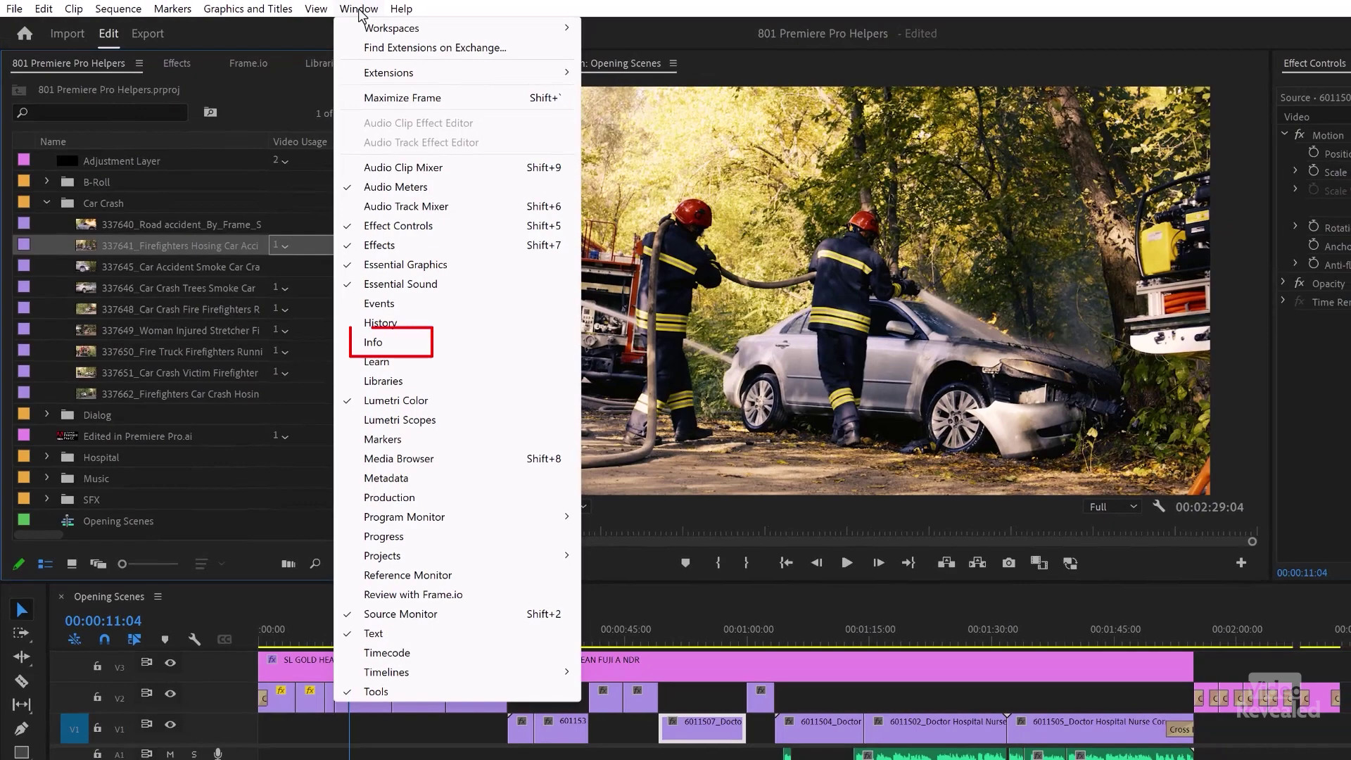
pyautogui.click(392, 344)
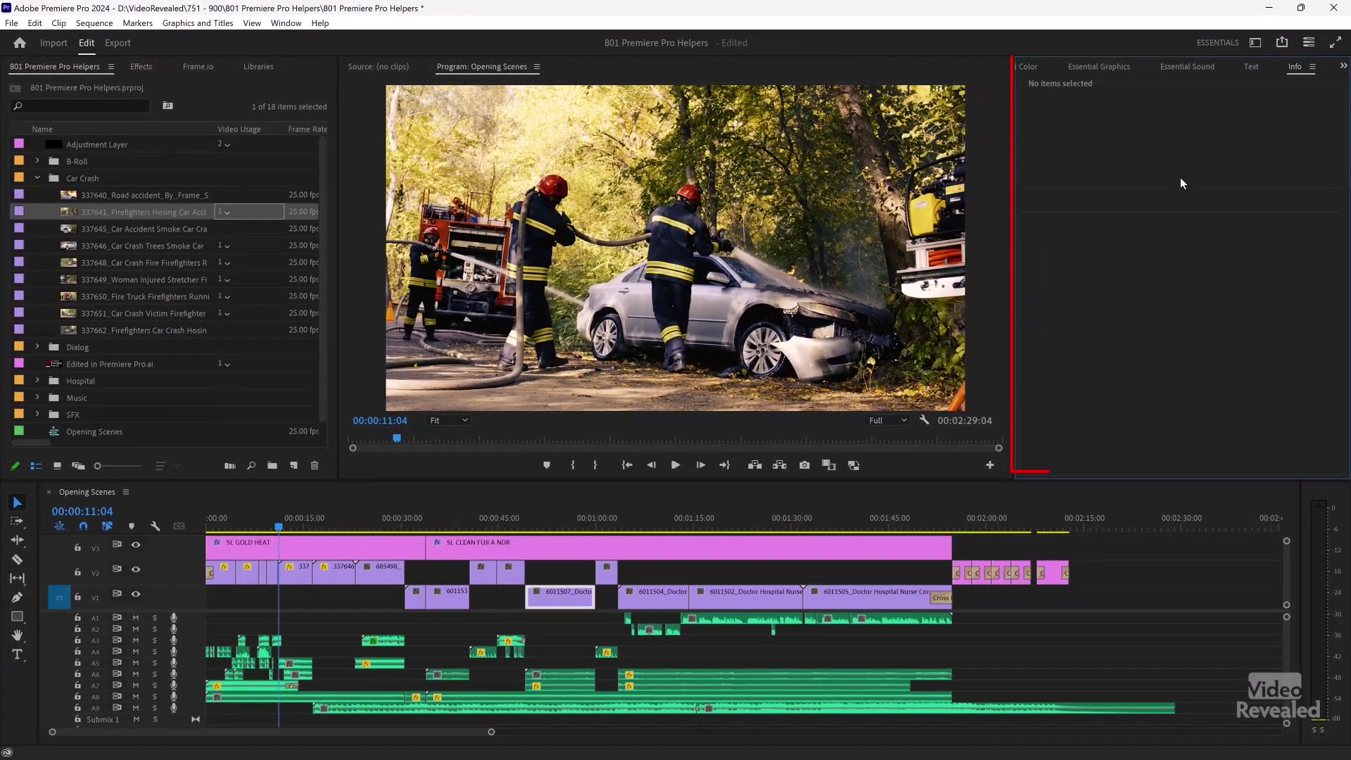
pyautogui.click(73, 228)
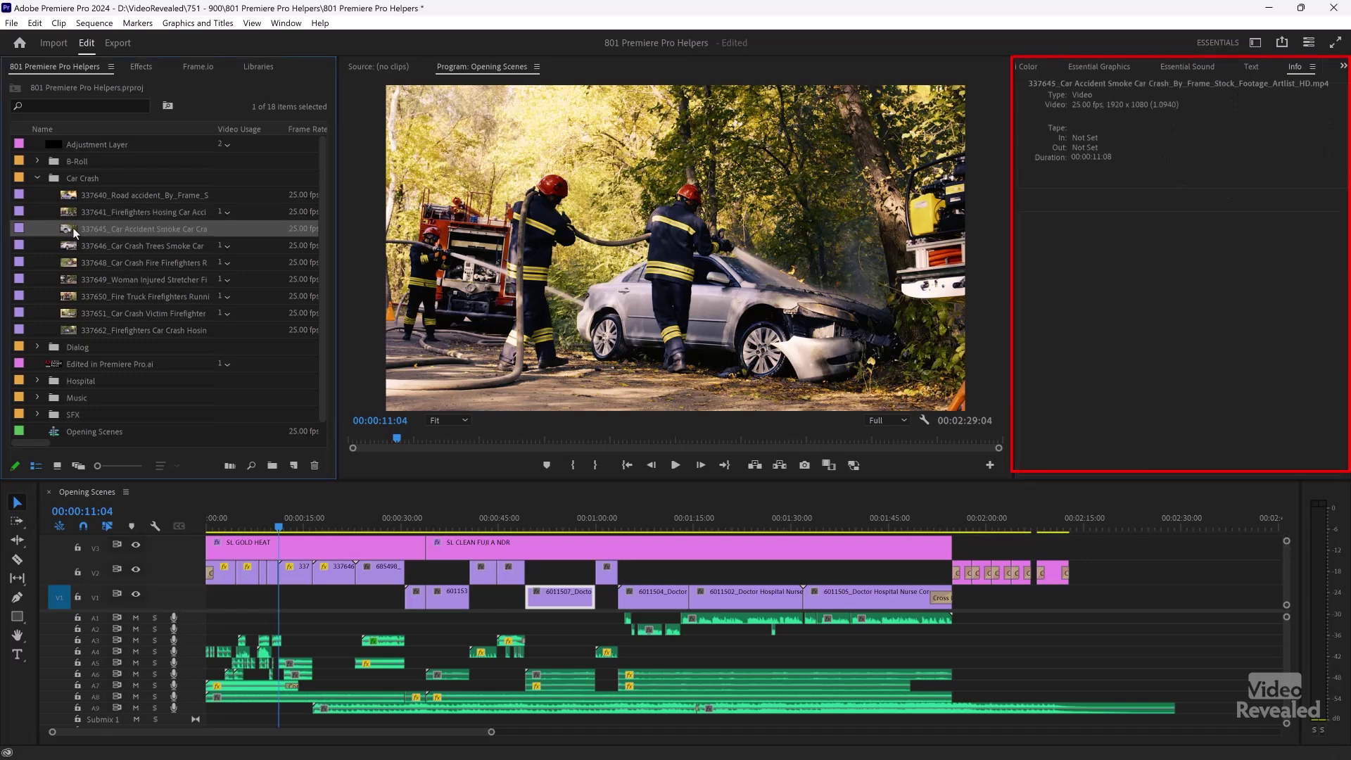
pyautogui.click(75, 248)
pyautogui.click(73, 264)
pyautogui.click(73, 297)
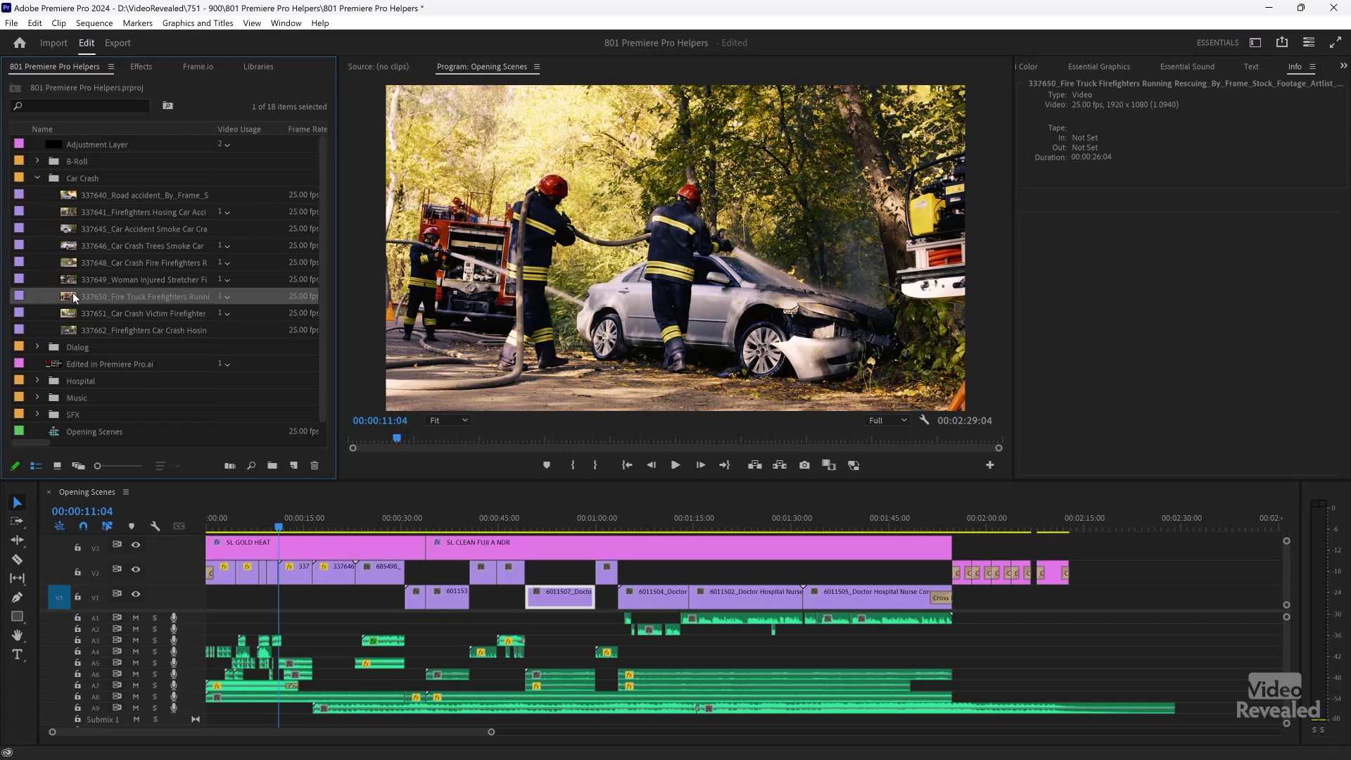
# Close the Info panel and bring up the Lumetri Color controls
pyautogui.click(1312, 68)
pyautogui.click(1224, 72)
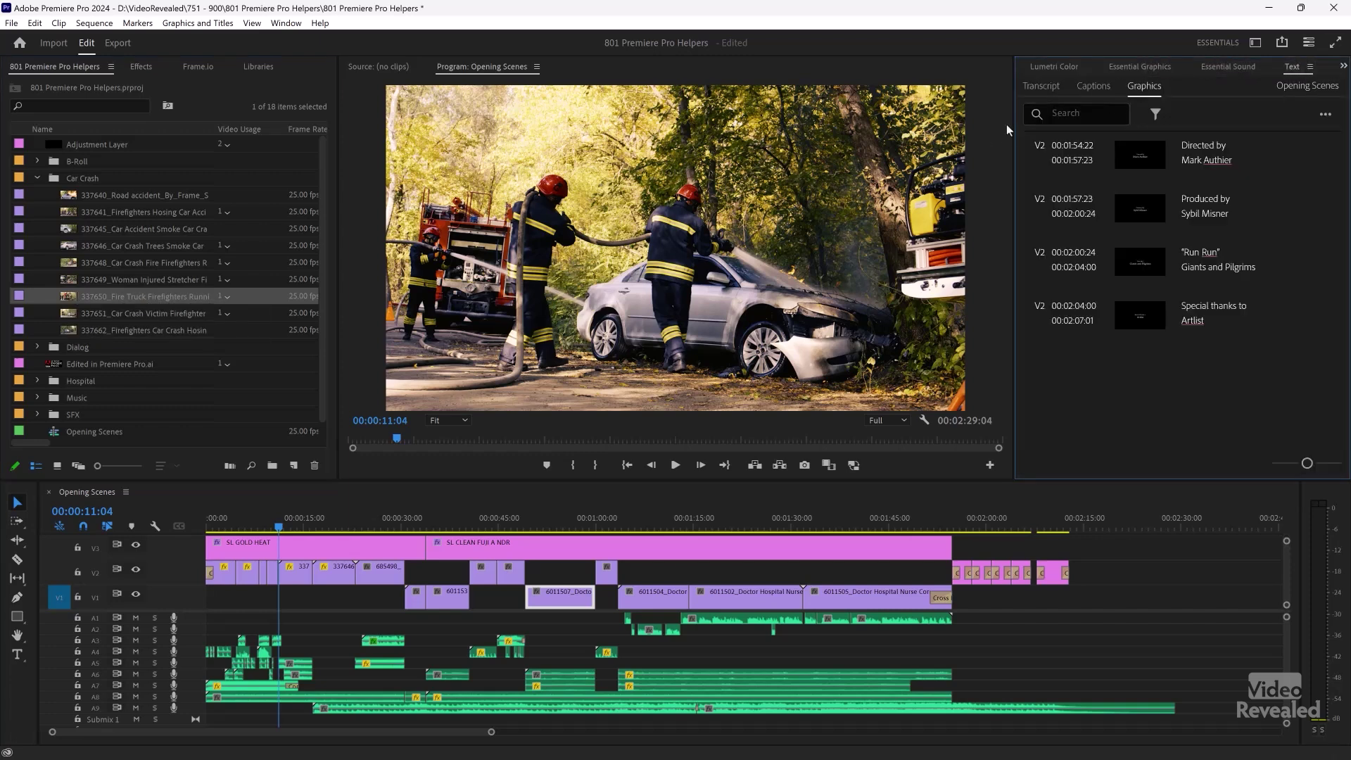
pyautogui.click(1068, 64)
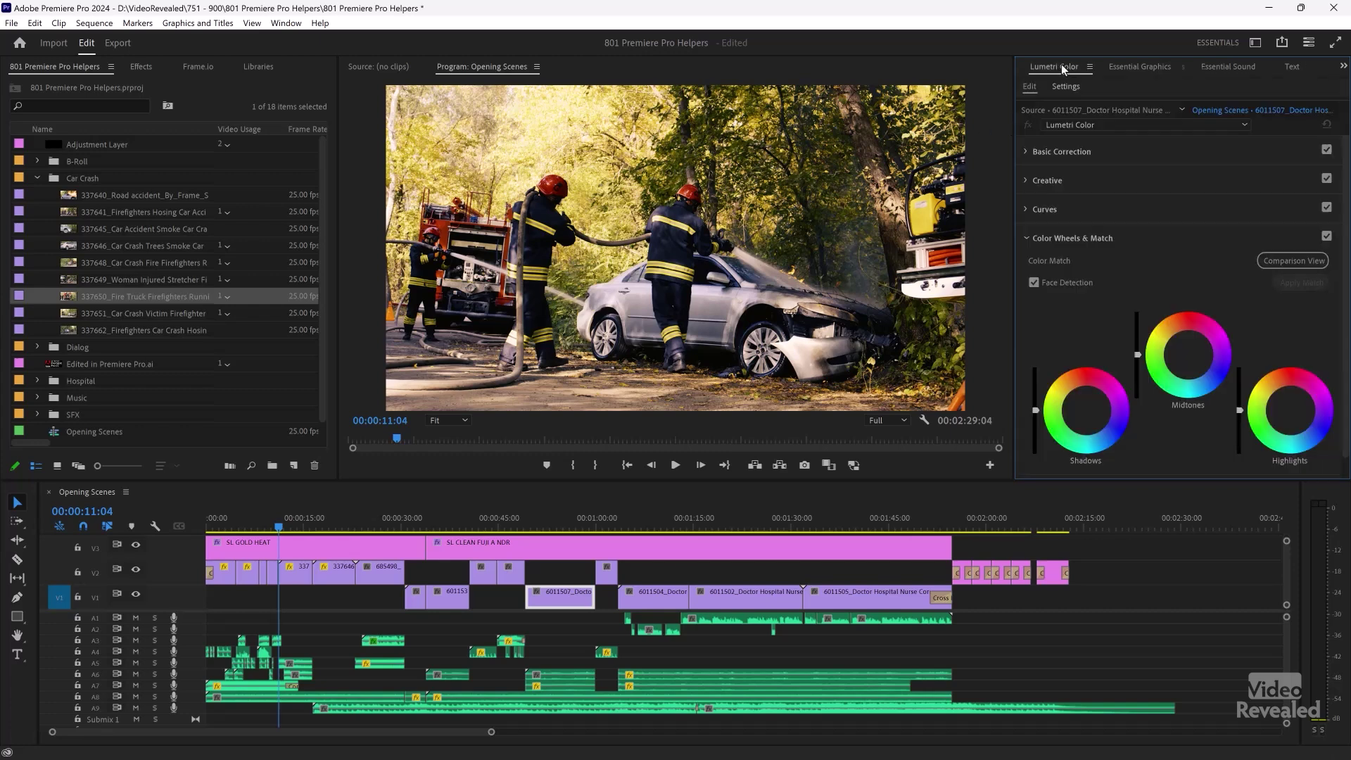
# Switch from Lumetri Color to Effect Controls and open the Modify Clip color settings for the 337640_Road accident clip
pyautogui.click(1015, 62)
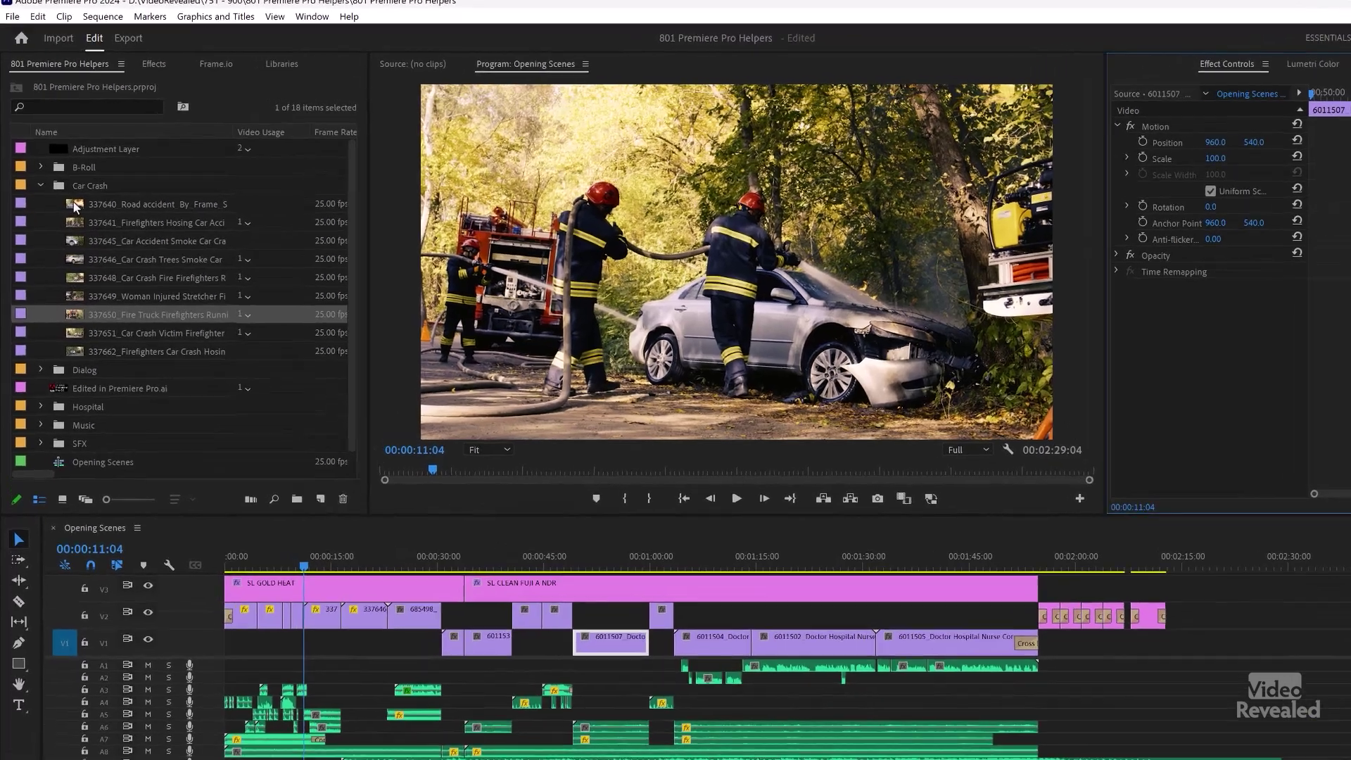
pyautogui.rightClick(68, 200)
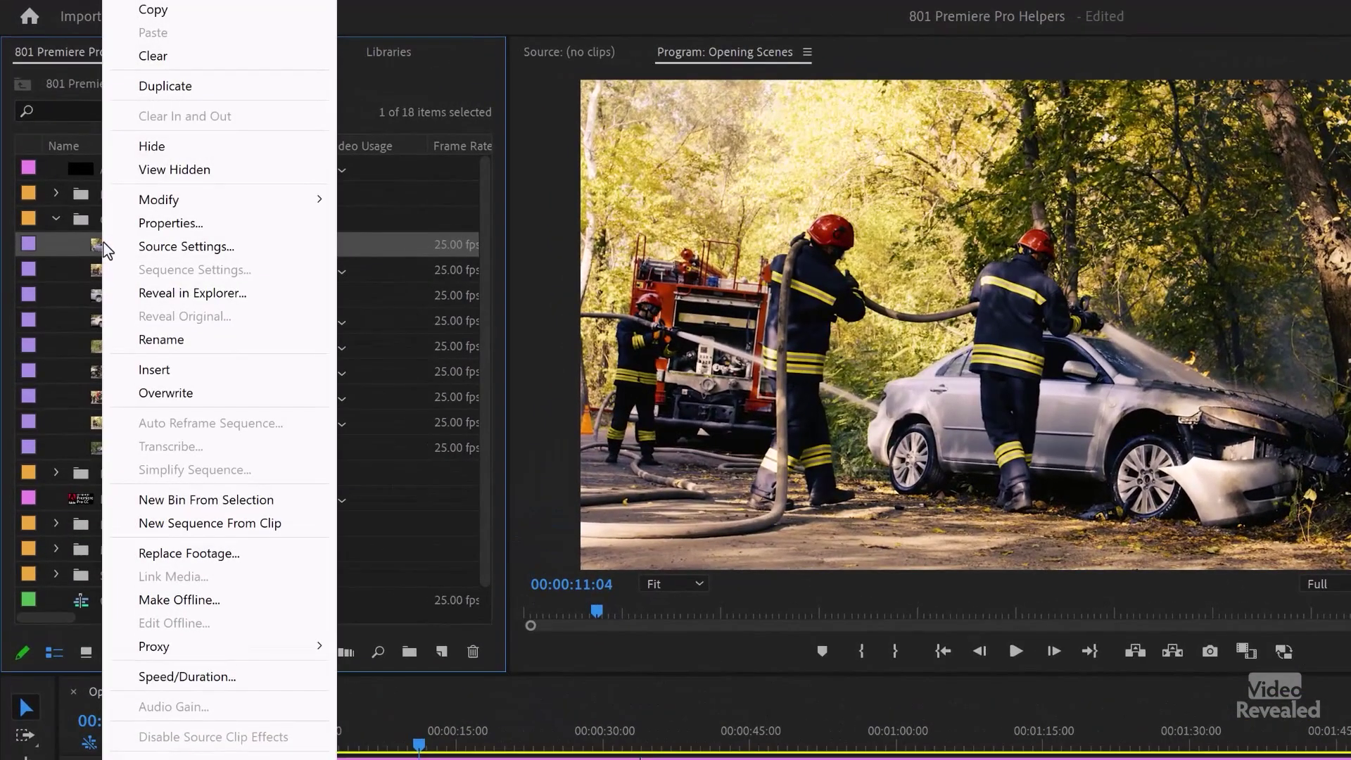
pyautogui.moveTo(242, 200)
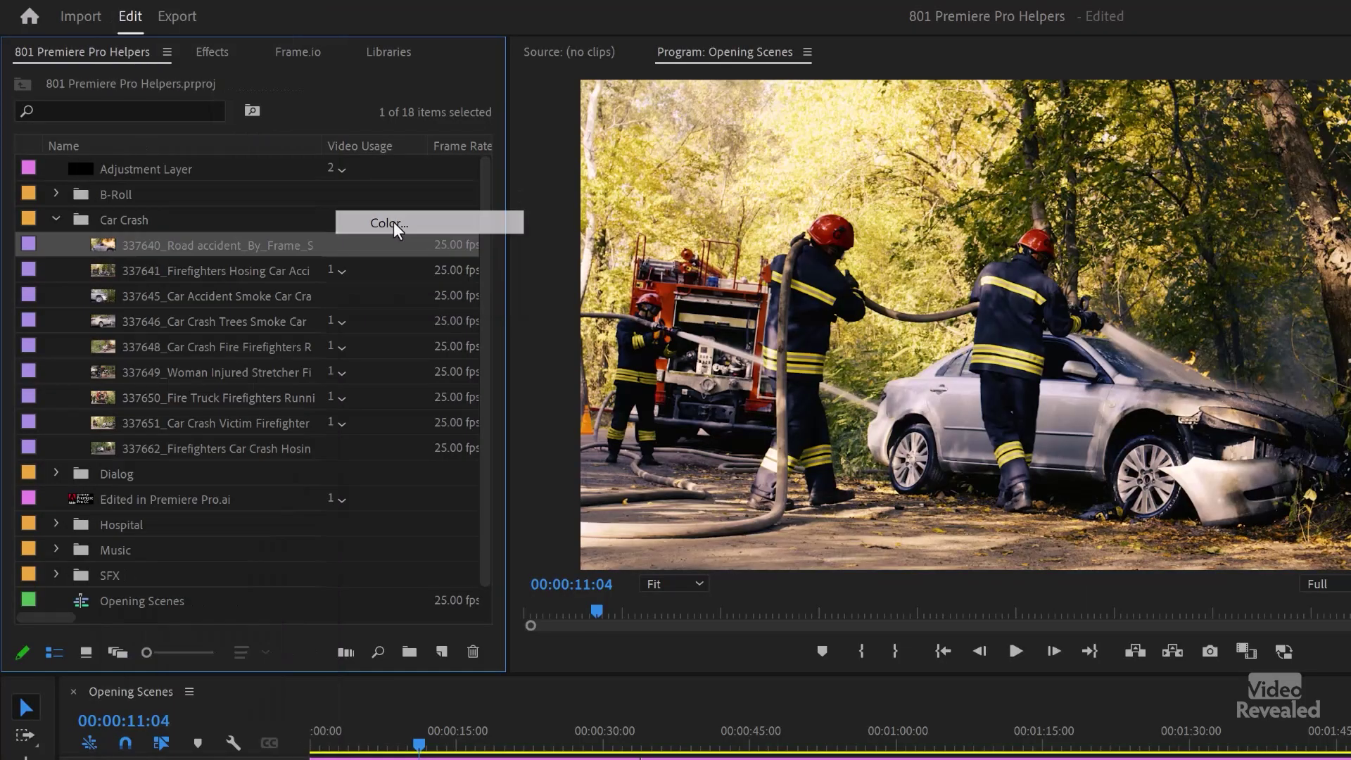
pyautogui.click(391, 223)
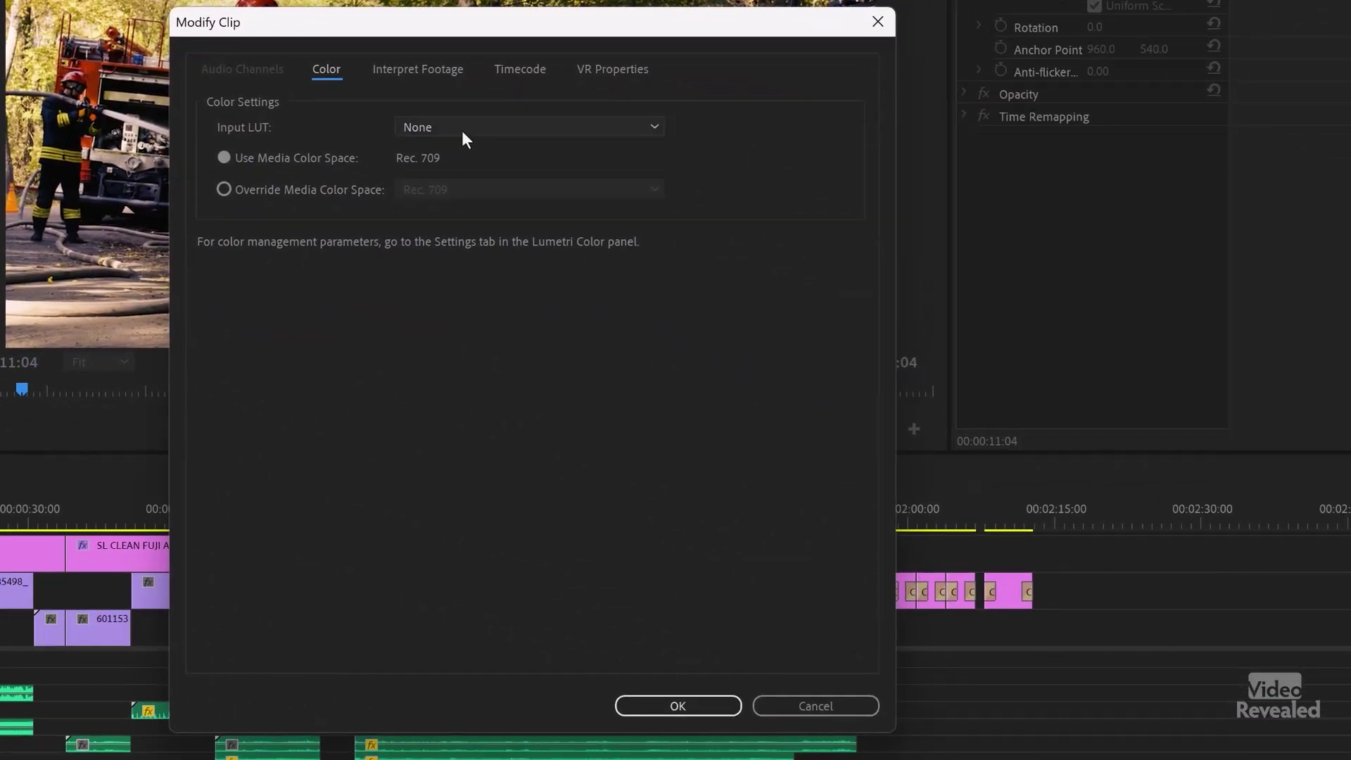
# Examine the Input LUT and Override Media Color Space choices, then set the clip back to Use Media Color Space
pyautogui.click(472, 134)
pyautogui.click(472, 133)
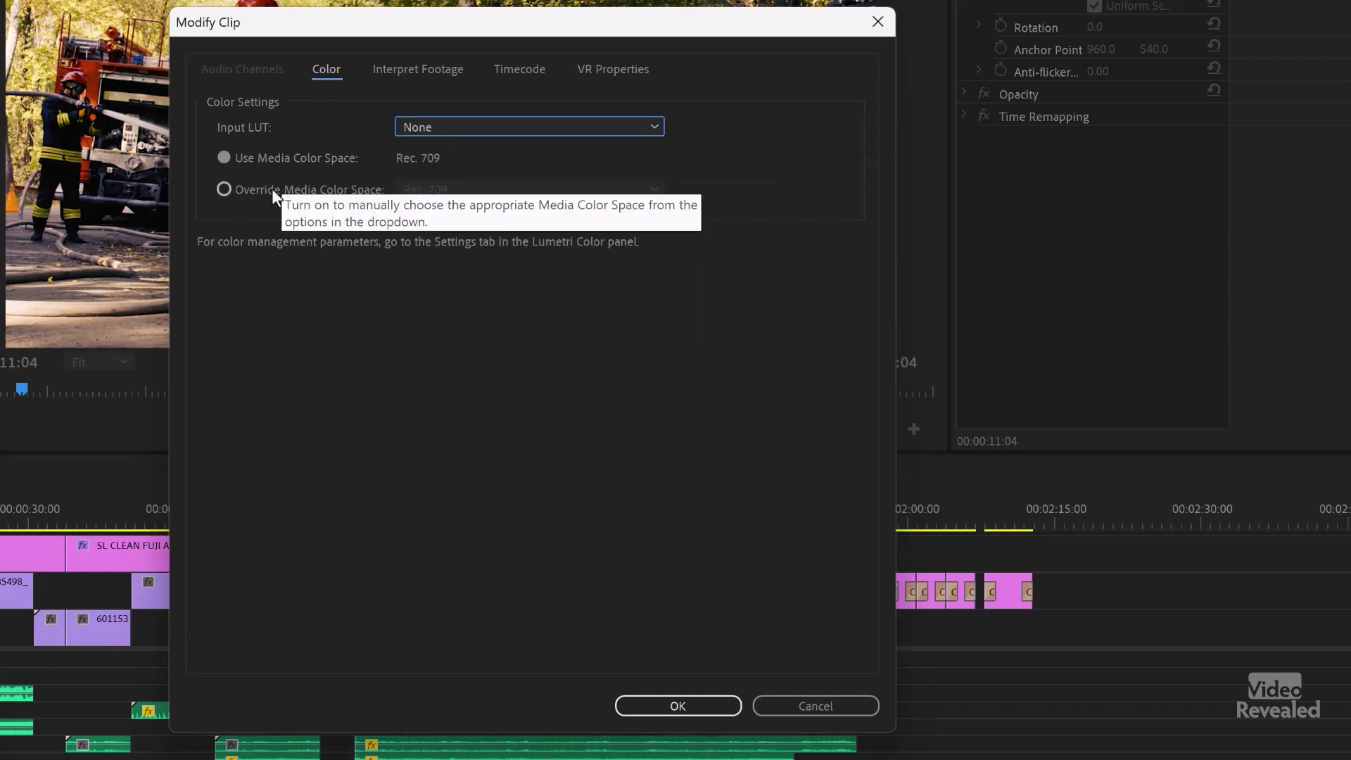
pyautogui.click(271, 189)
pyautogui.click(462, 187)
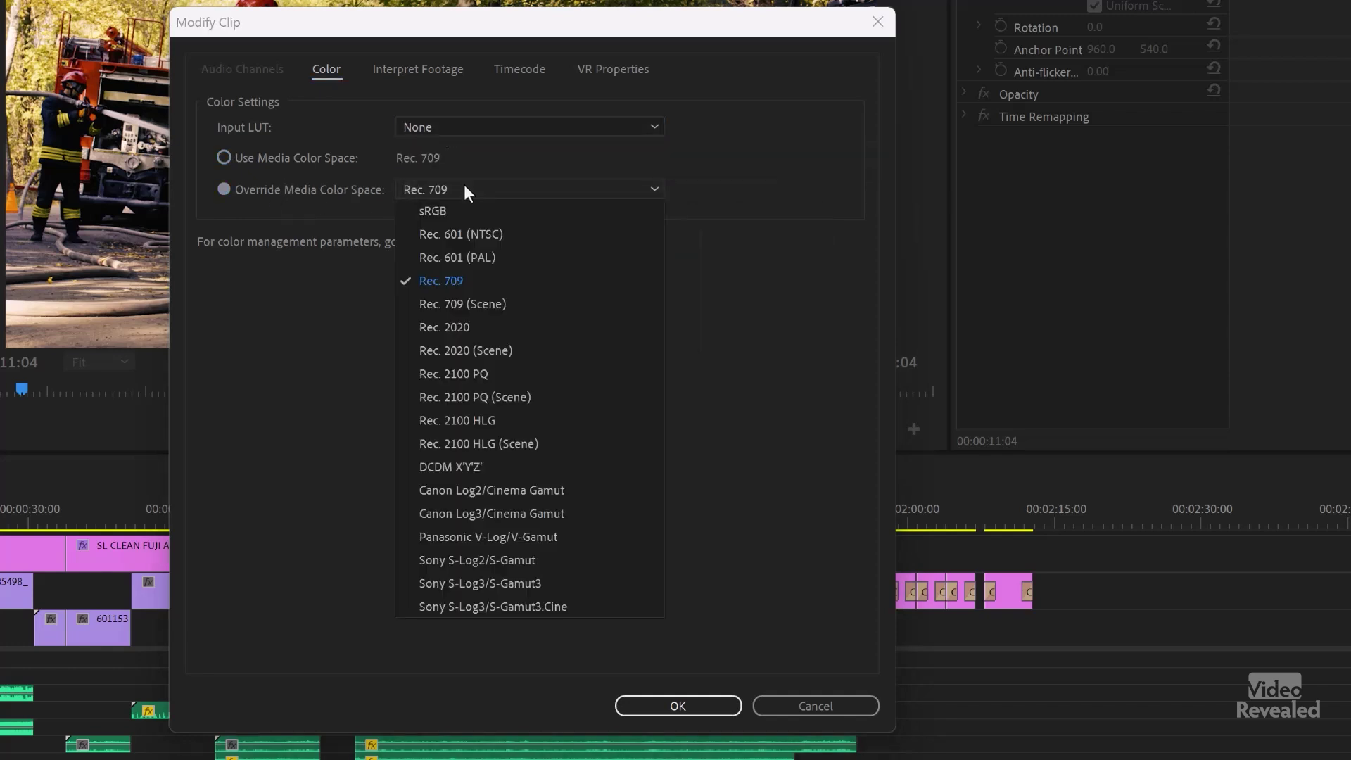
pyautogui.click(363, 105)
pyautogui.click(255, 153)
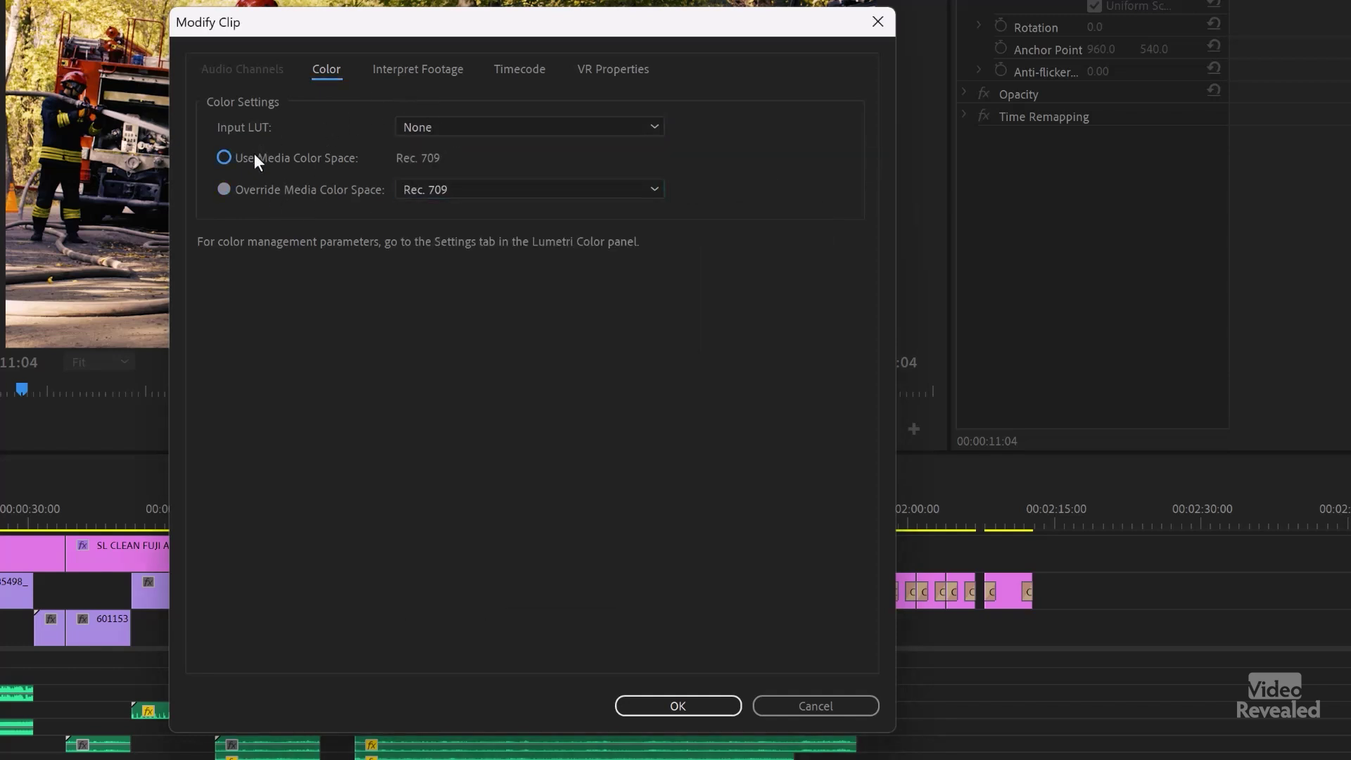
# Review the clip's Interpret Footage, Timecode and VR Properties settings, and dismiss Modify Clip without applying anything
pyautogui.click(415, 73)
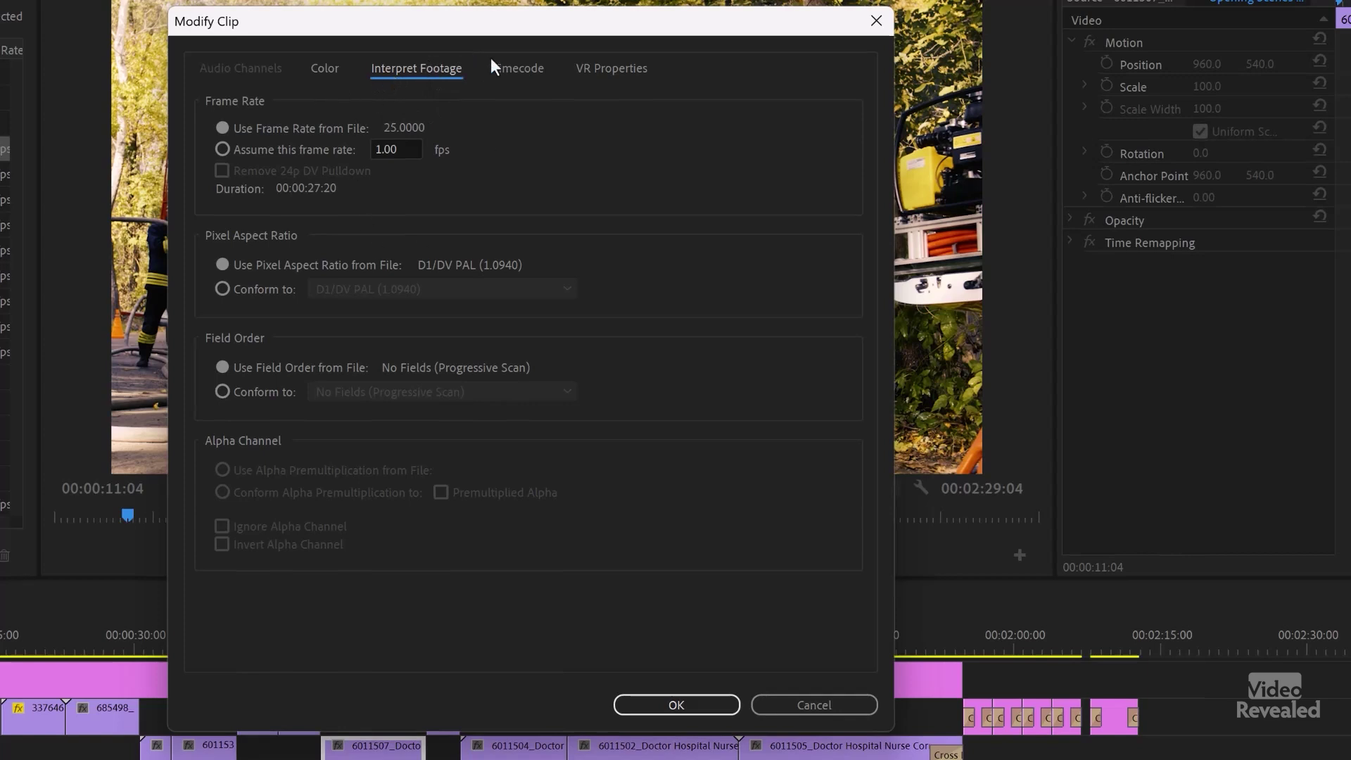
pyautogui.click(528, 67)
pyautogui.click(598, 70)
pyautogui.click(378, 74)
pyautogui.click(822, 699)
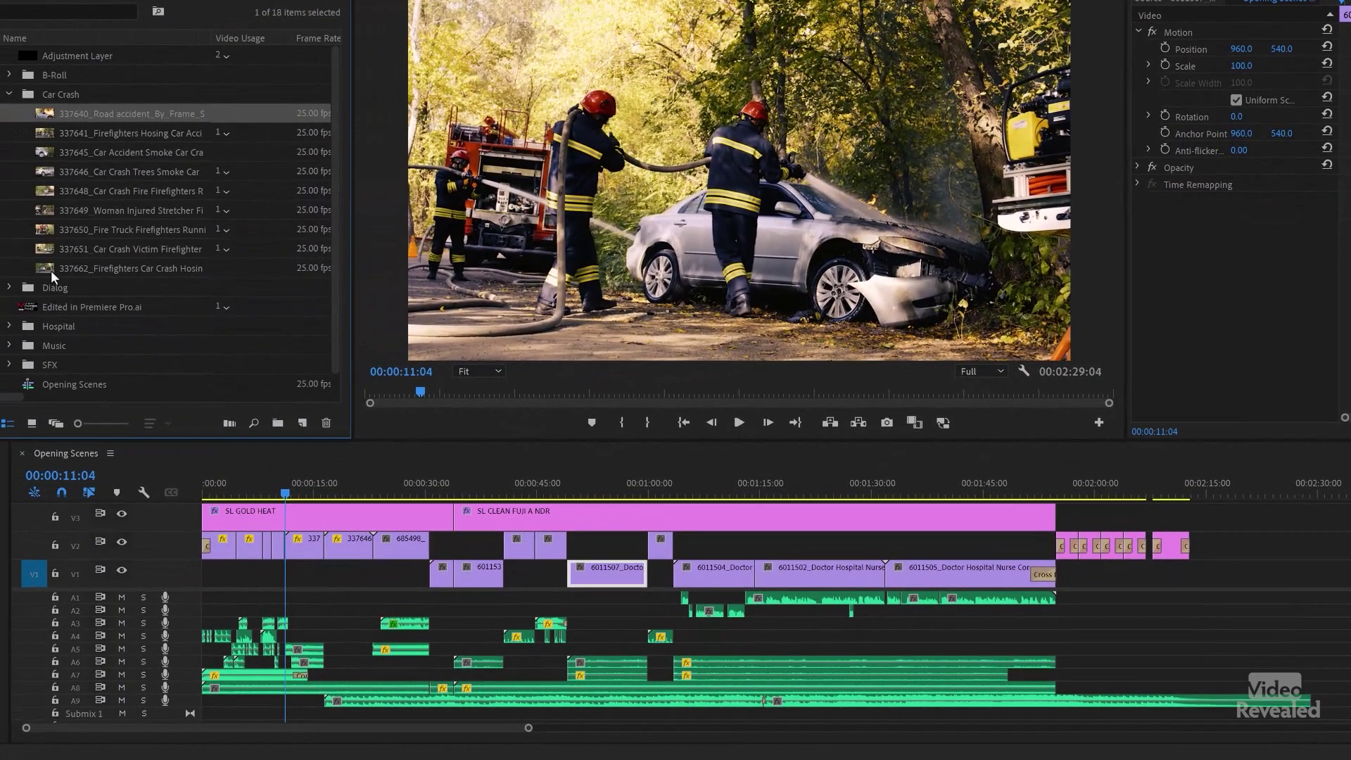
# Open the Interpret Footage settings for all nine Car Crash clips together, and collapse the Car Crash bin when finished
pyautogui.keyDown('shift'); pyautogui.click(47, 269); pyautogui.keyUp('shift')
pyautogui.rightClick(48, 113)
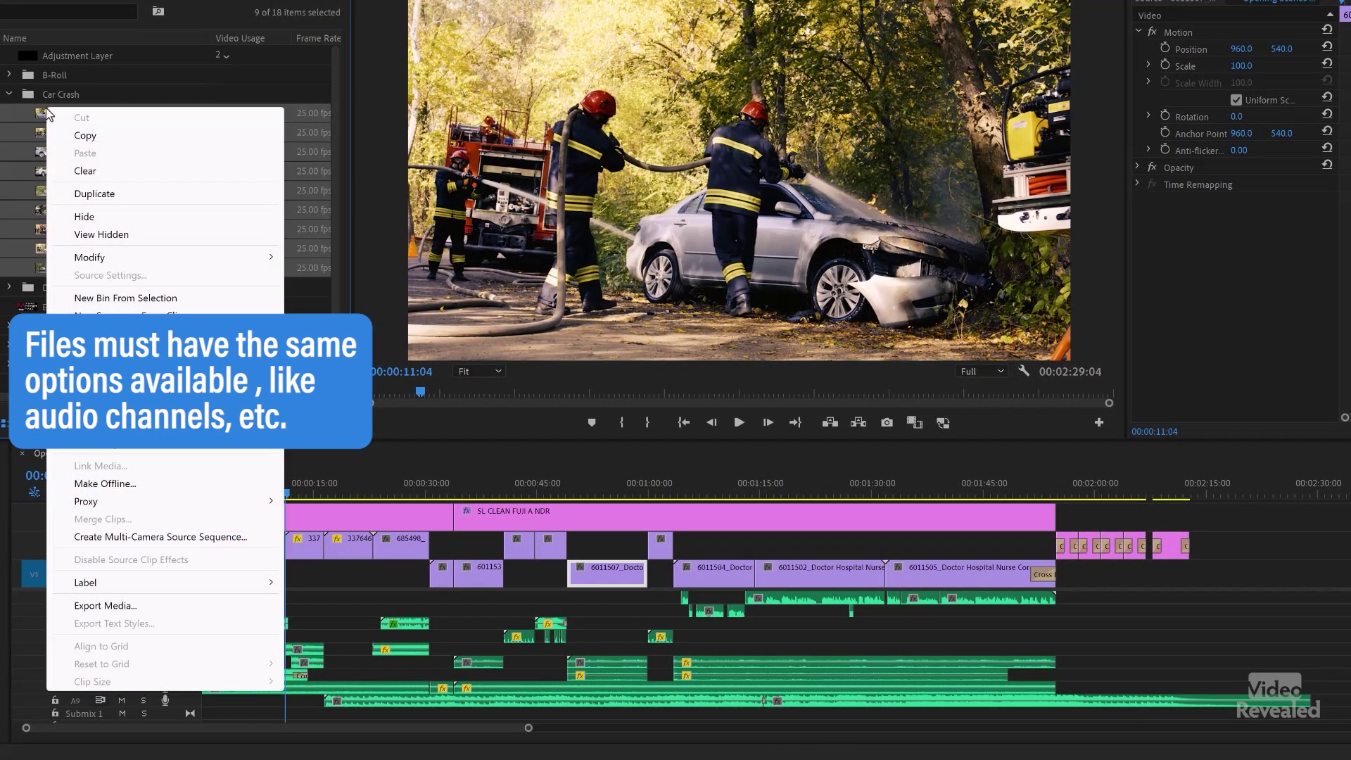
pyautogui.moveTo(138, 257)
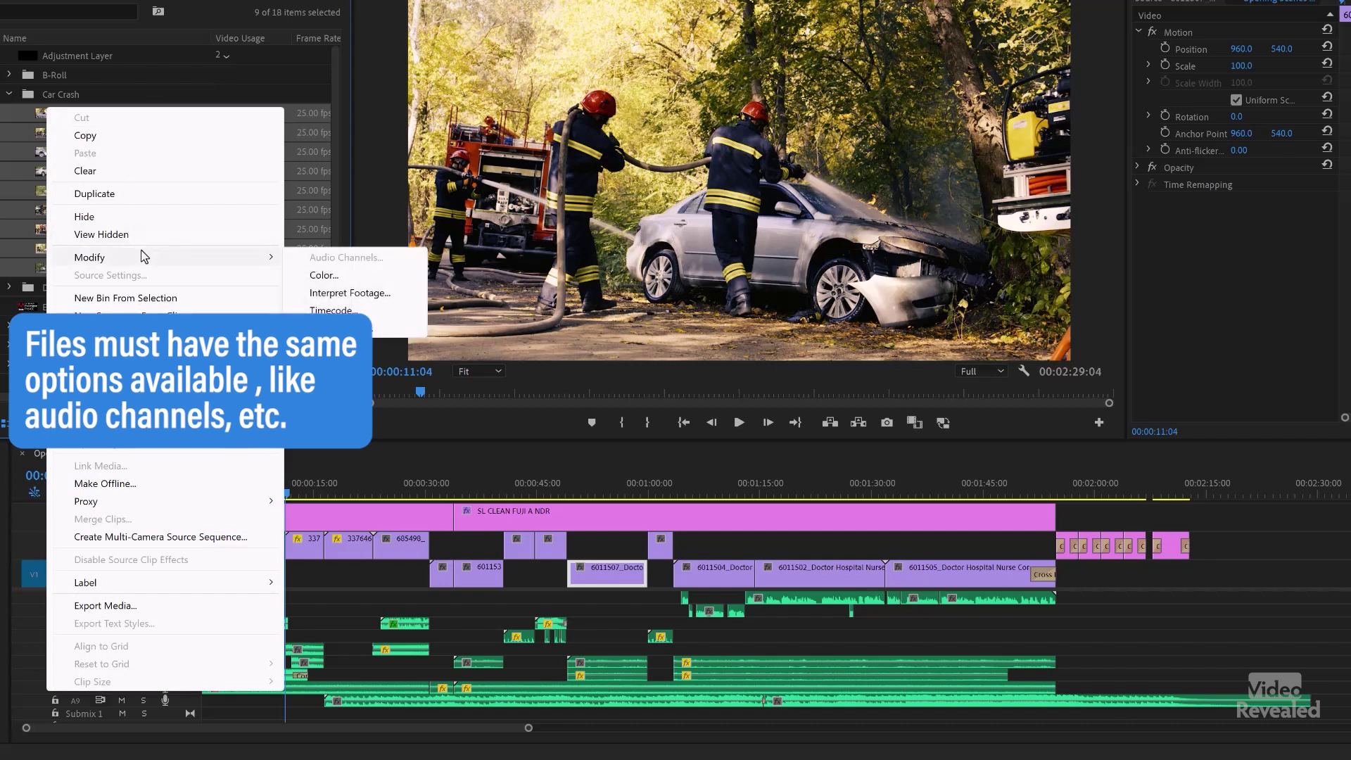
pyautogui.click(350, 292)
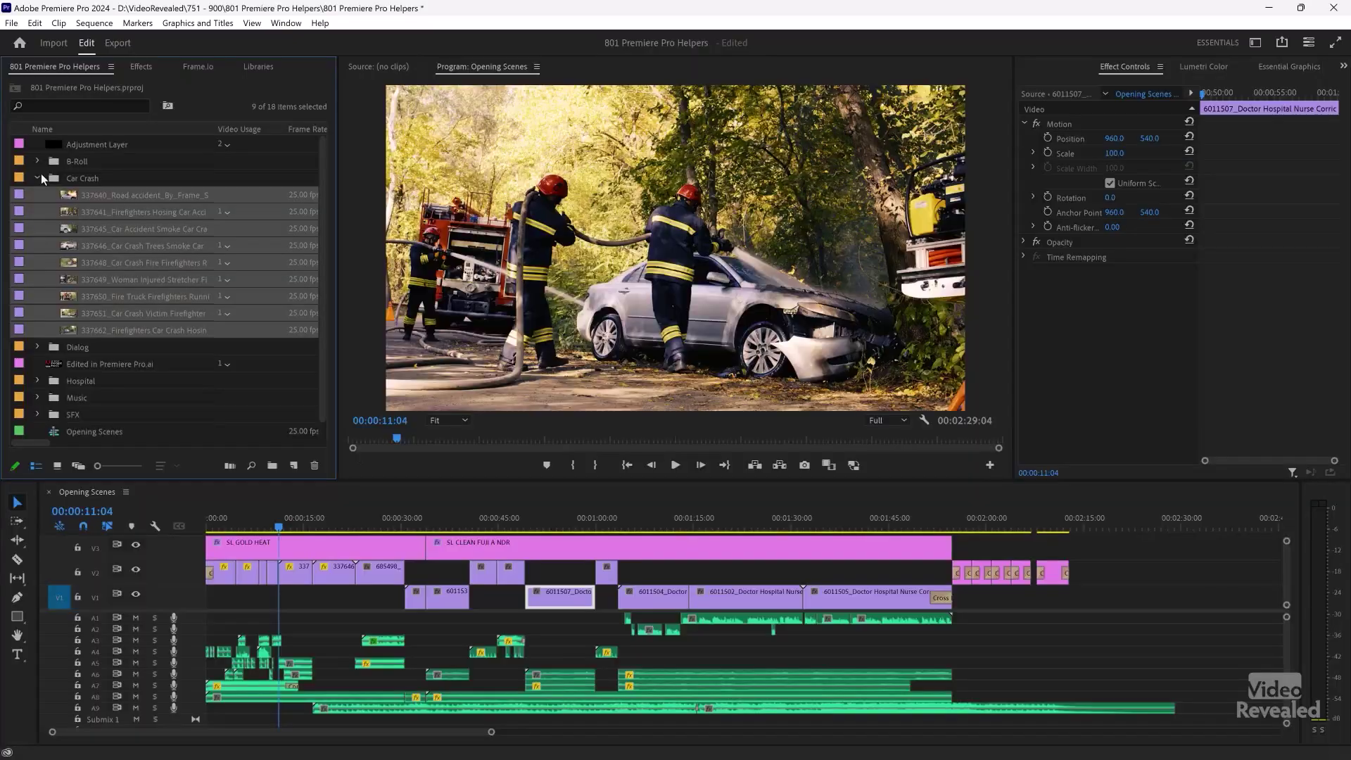
pyautogui.click(40, 173)
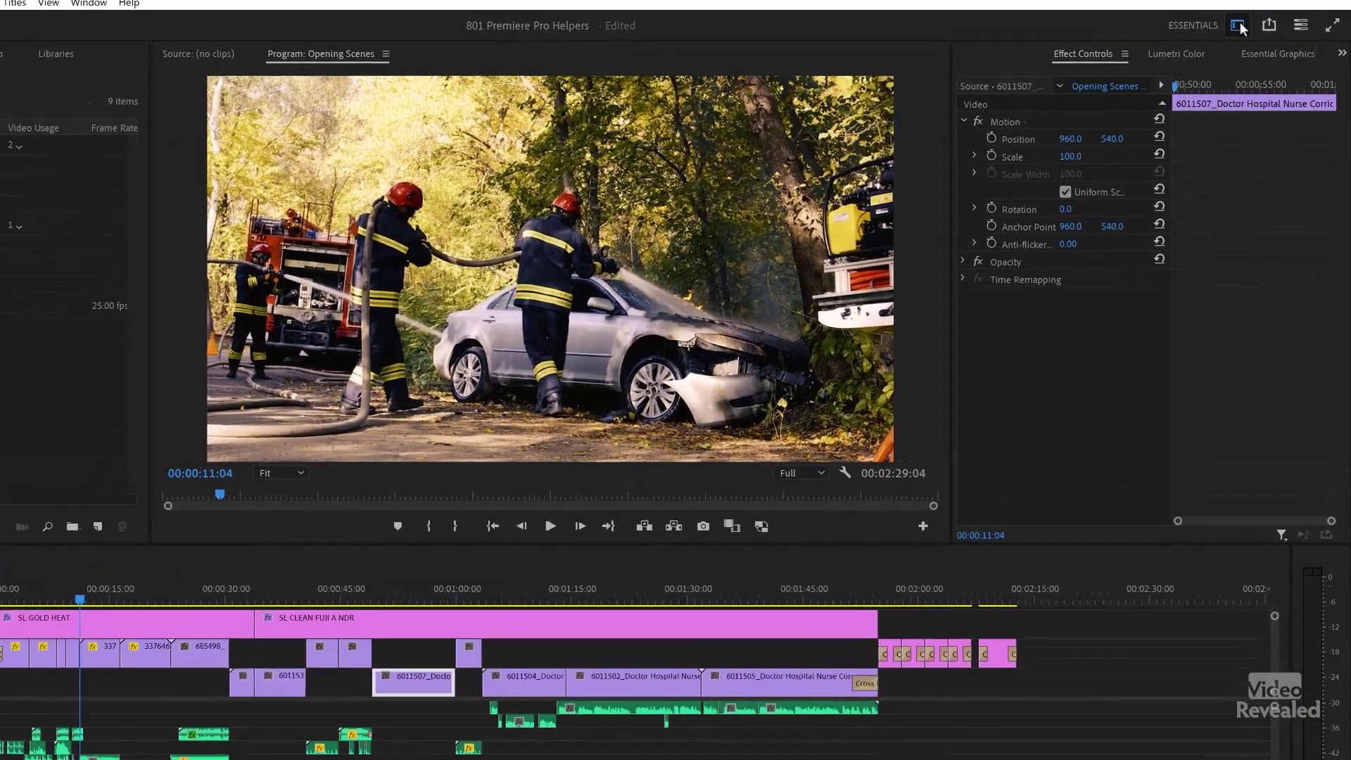
# Review the workspace order in Edit Workspaces from 1 Homebase down to the Do Not Show section, and cancel without changes
pyautogui.click(1255, 42)
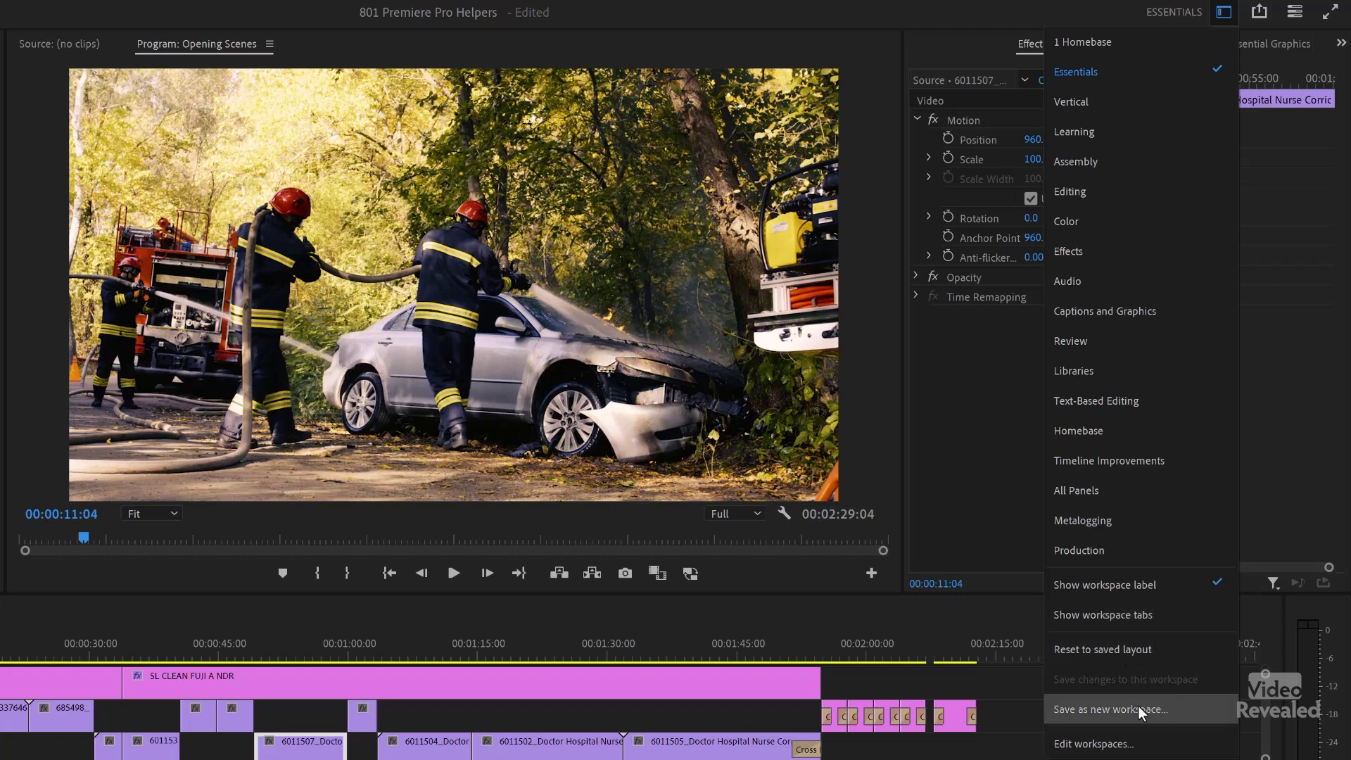
pyautogui.click(1151, 747)
pyautogui.scroll(-1, 522, 471)
pyautogui.scroll(-3, 555, 214)
pyautogui.scroll(5, 556, 221)
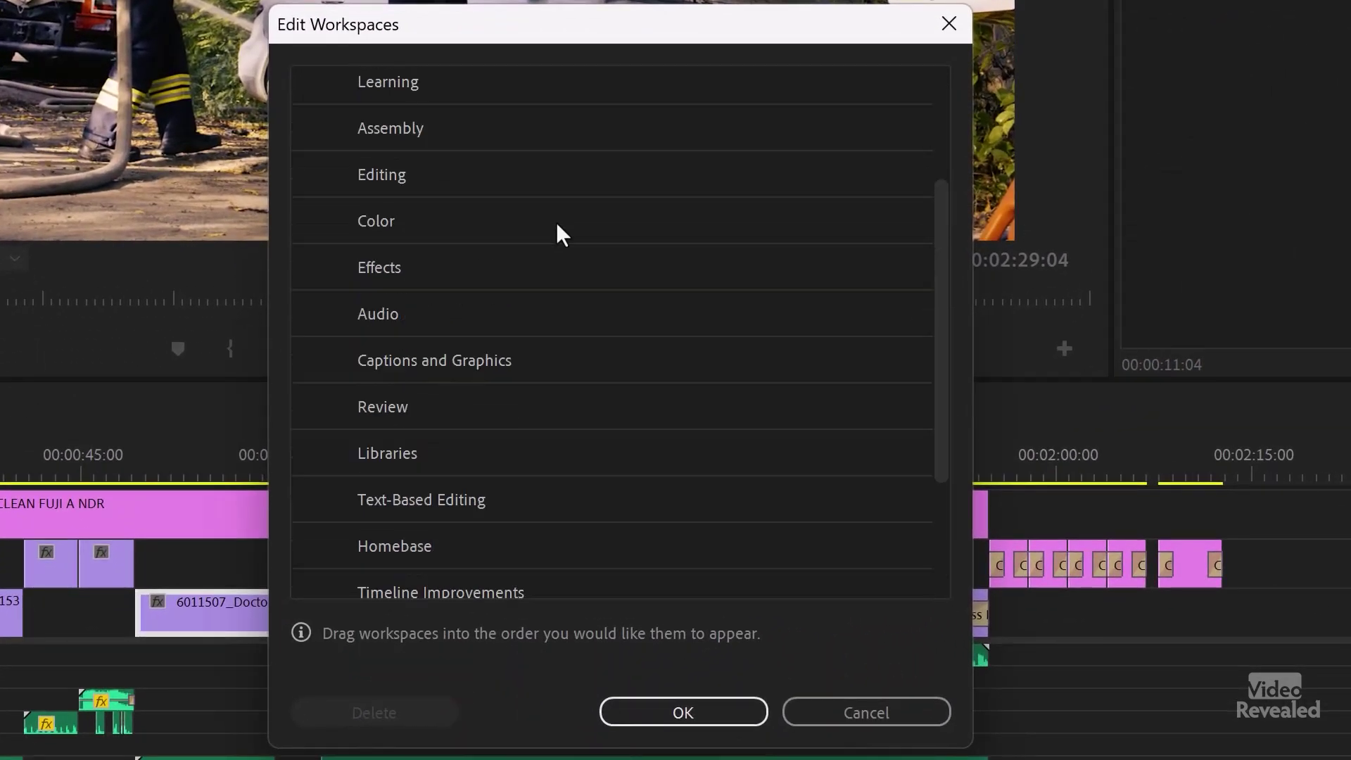
pyautogui.click(370, 146)
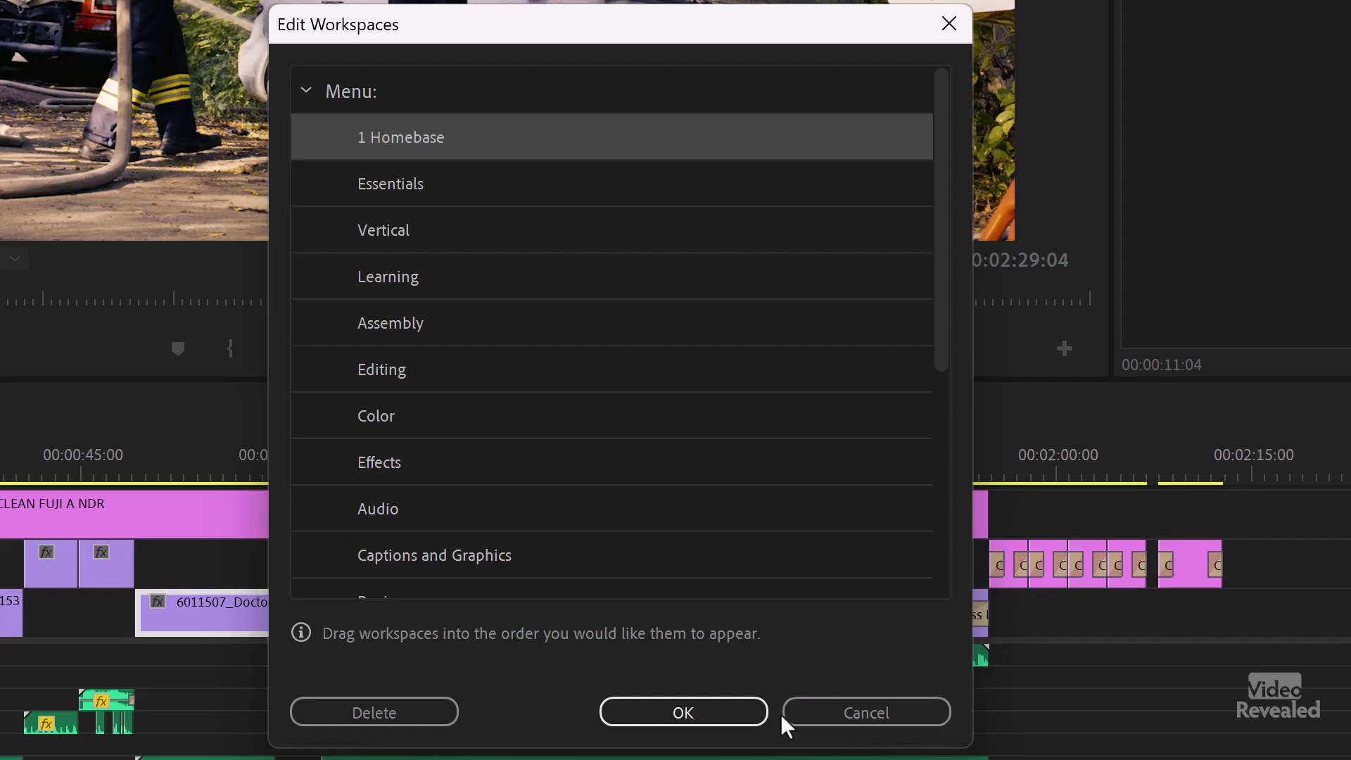
pyautogui.scroll(-5, 642, 475)
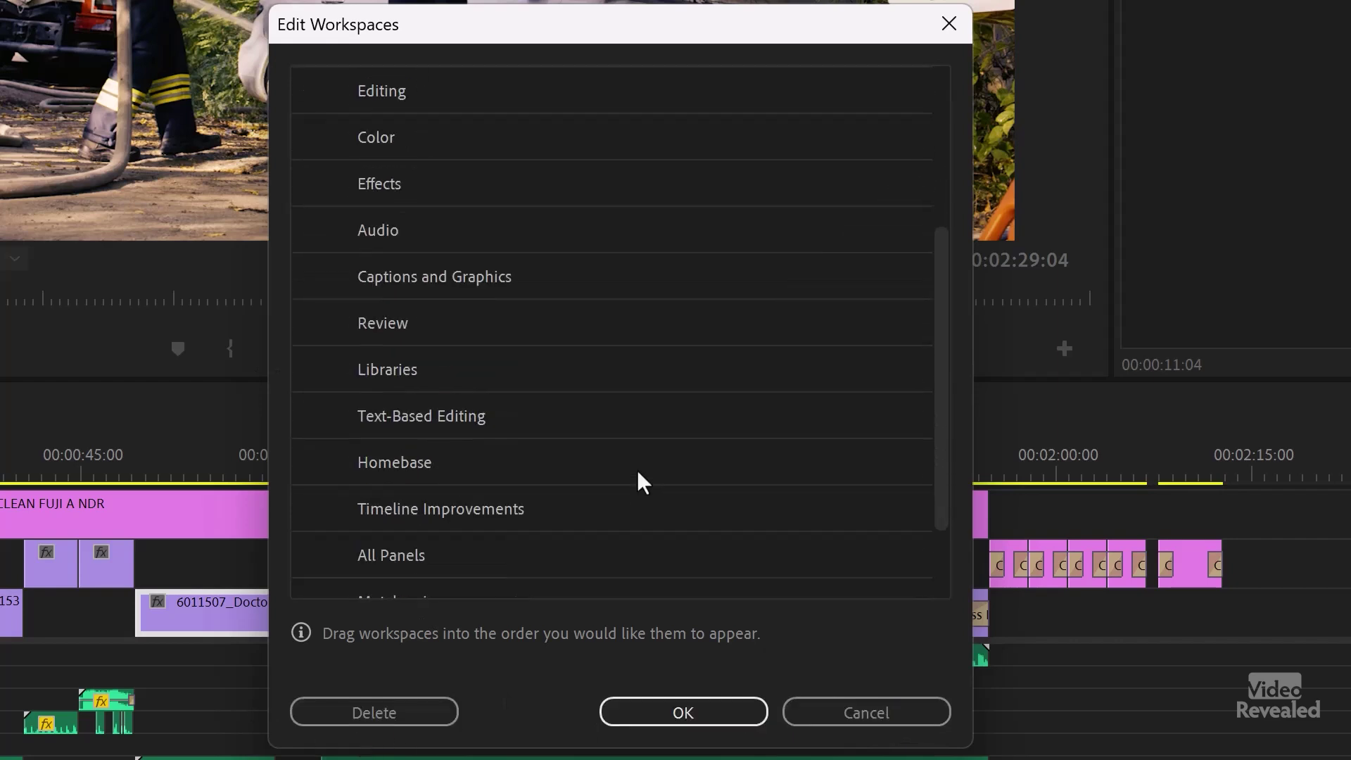
pyautogui.scroll(-2, 644, 478)
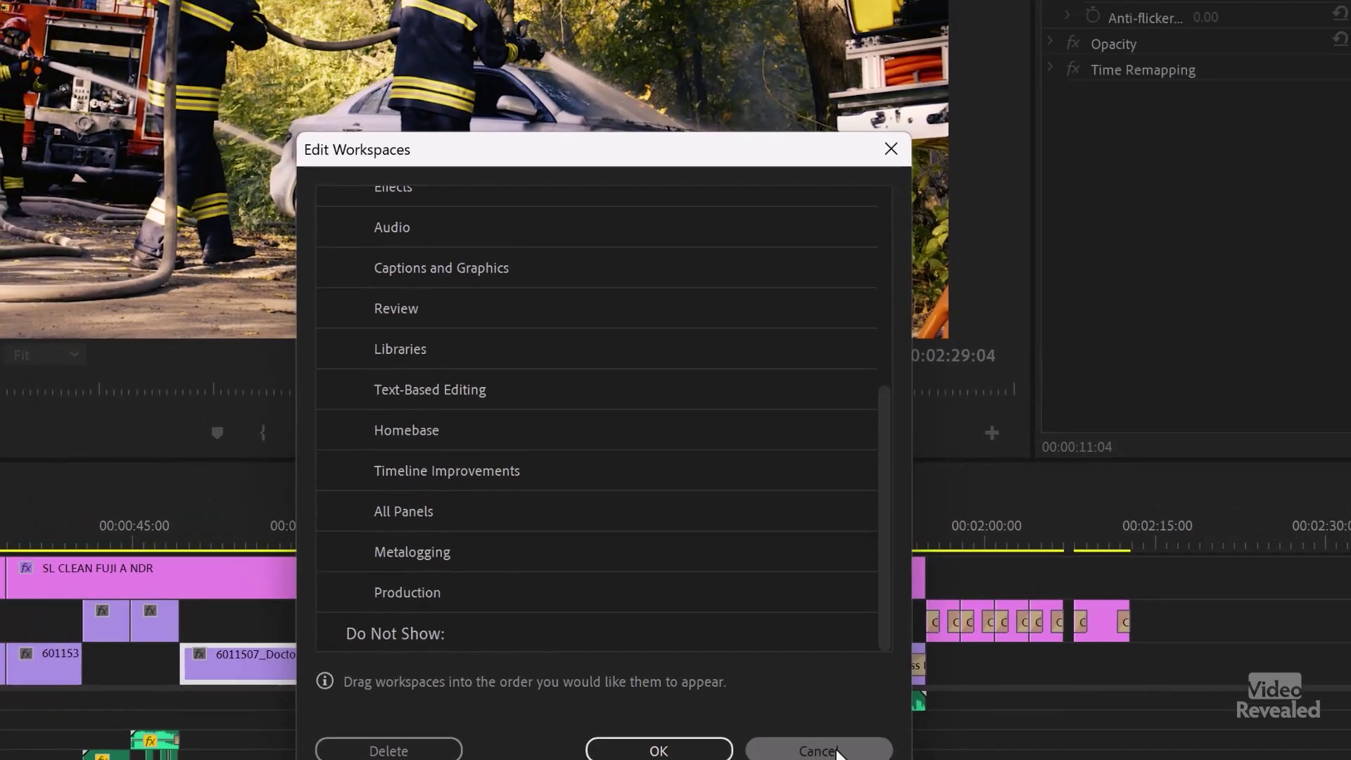
pyautogui.click(872, 717)
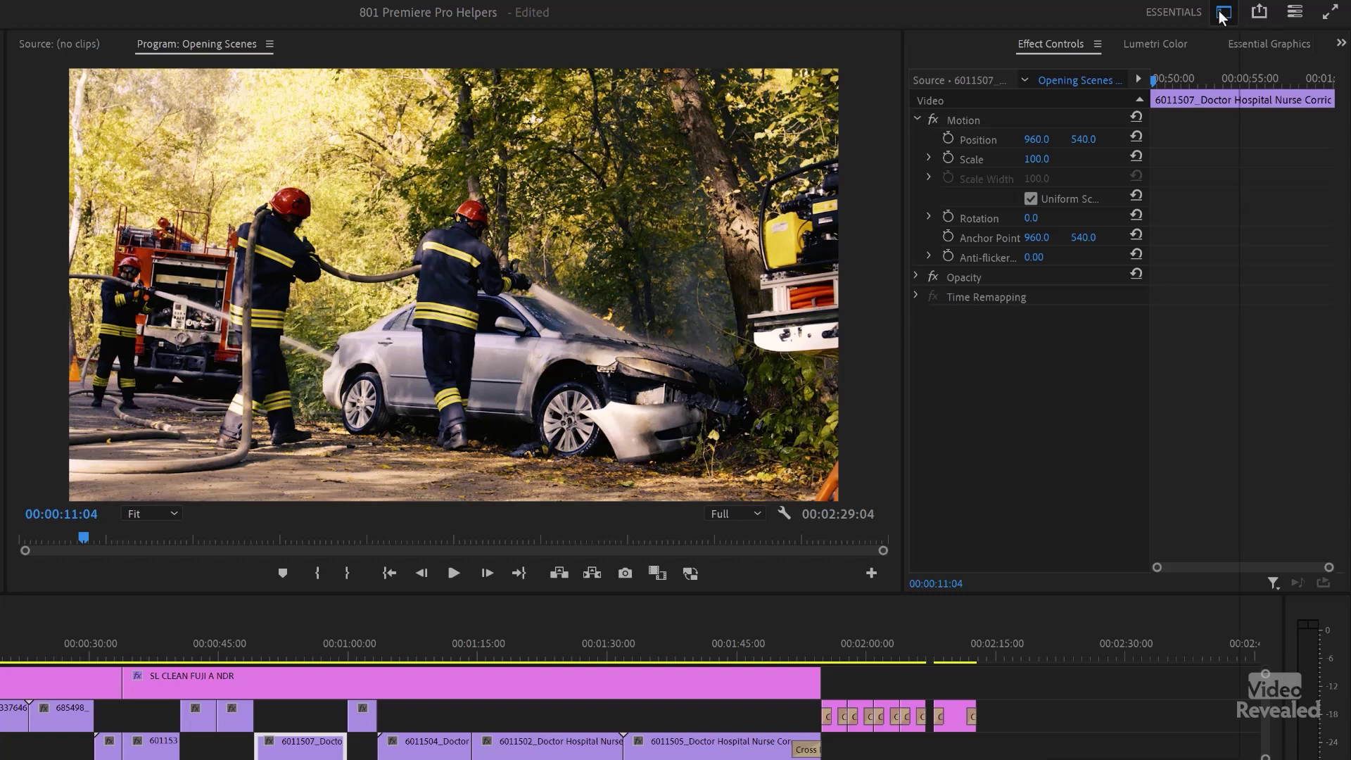
# Switch to the Audio workspace and select the green-badged audio clip on track A3 to view its Essential Sound options
pyautogui.click(1223, 12)
pyautogui.click(1220, 16)
pyautogui.click(1224, 14)
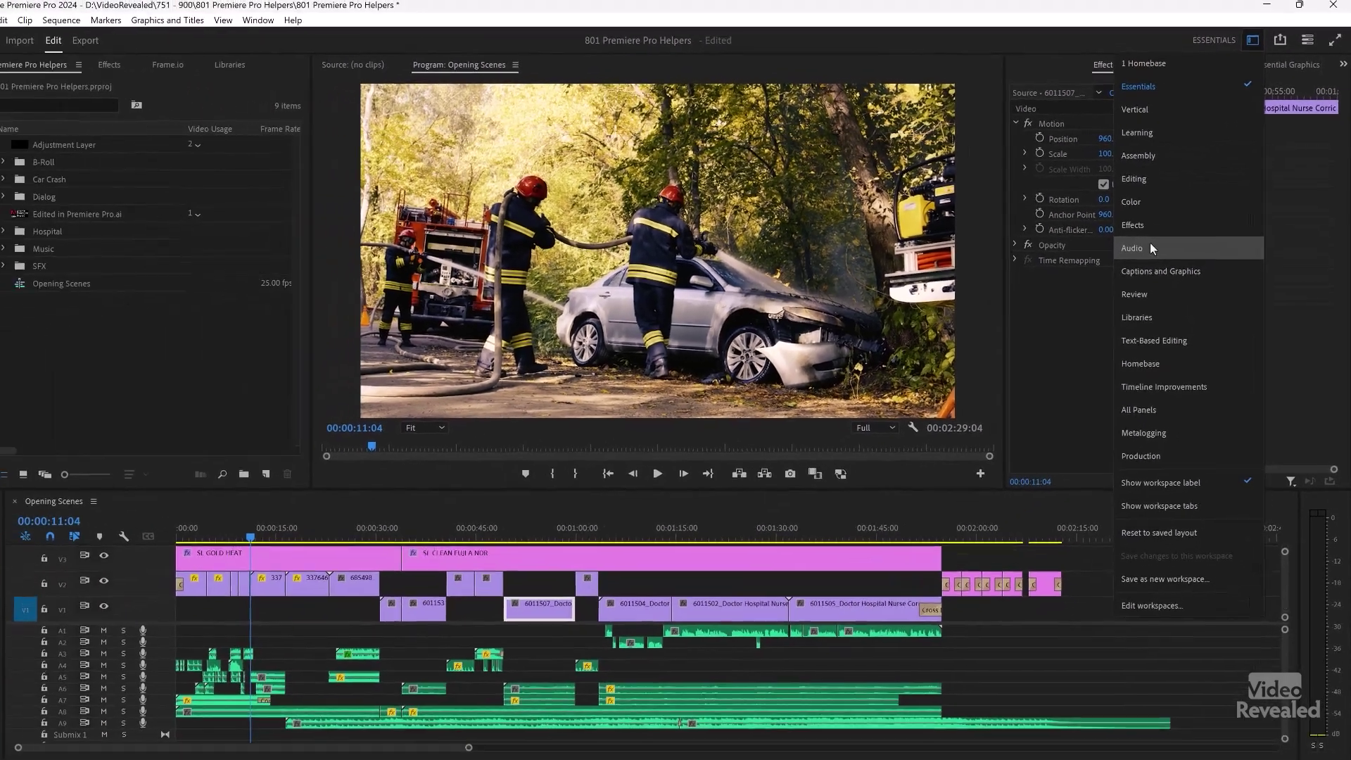
pyautogui.click(1069, 251)
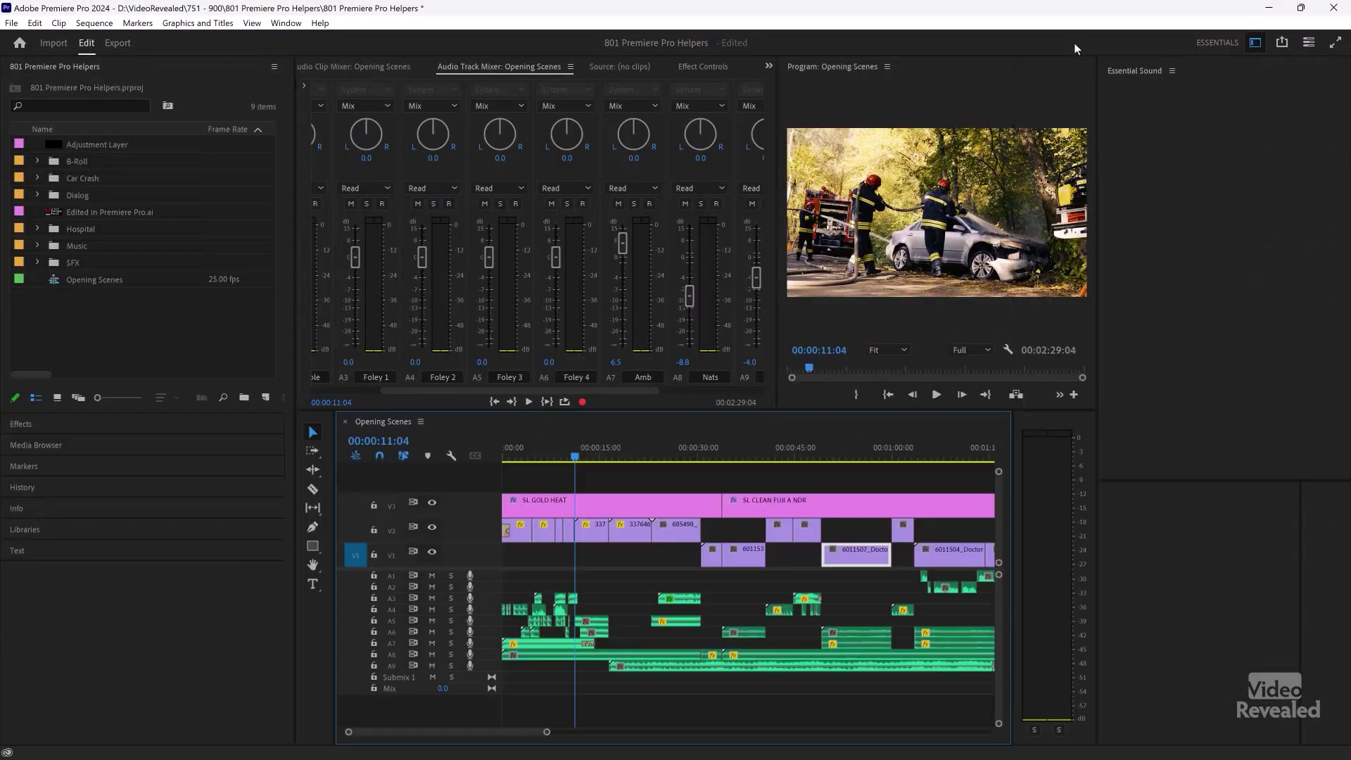
pyautogui.click(681, 598)
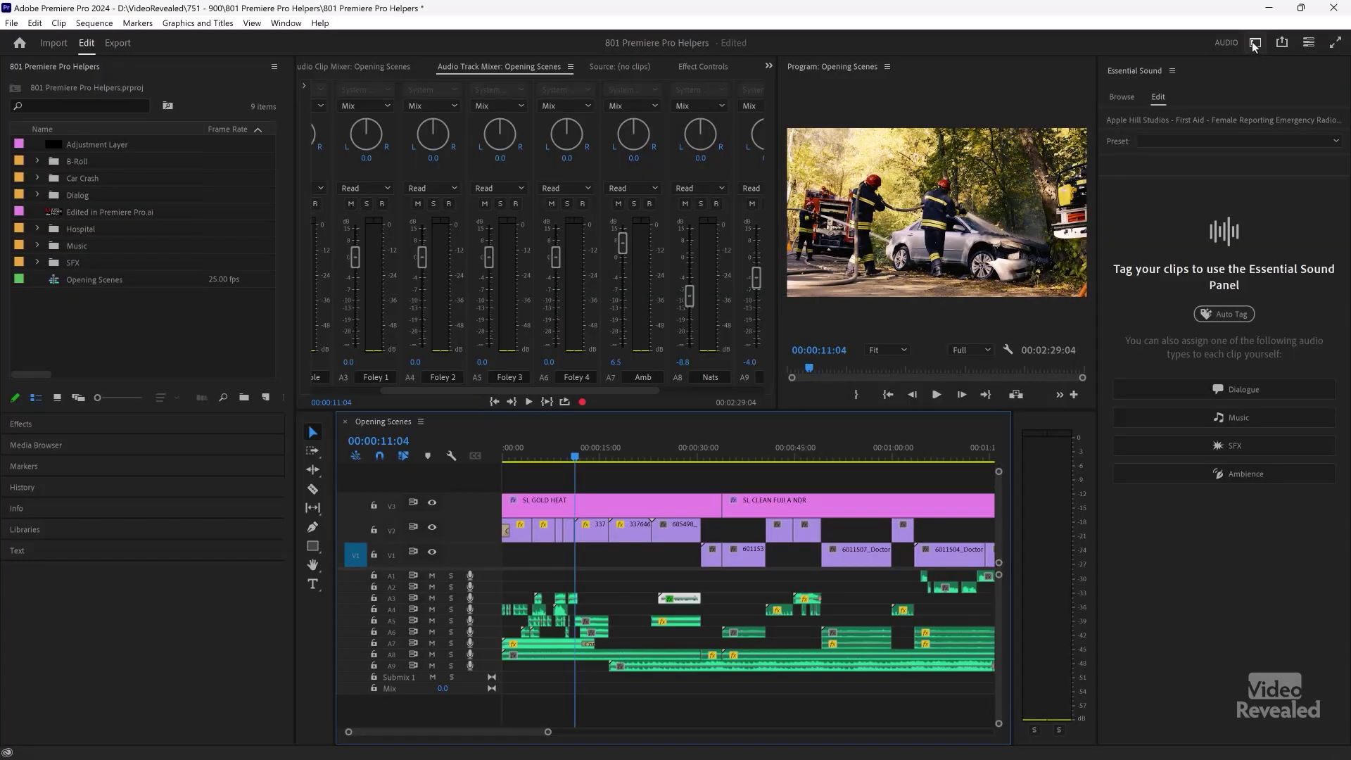
# Switch to the Editing workspace and load the 337641_Firefighters Hosing clip from the timeline into the Source monitor
pyautogui.click(1255, 42)
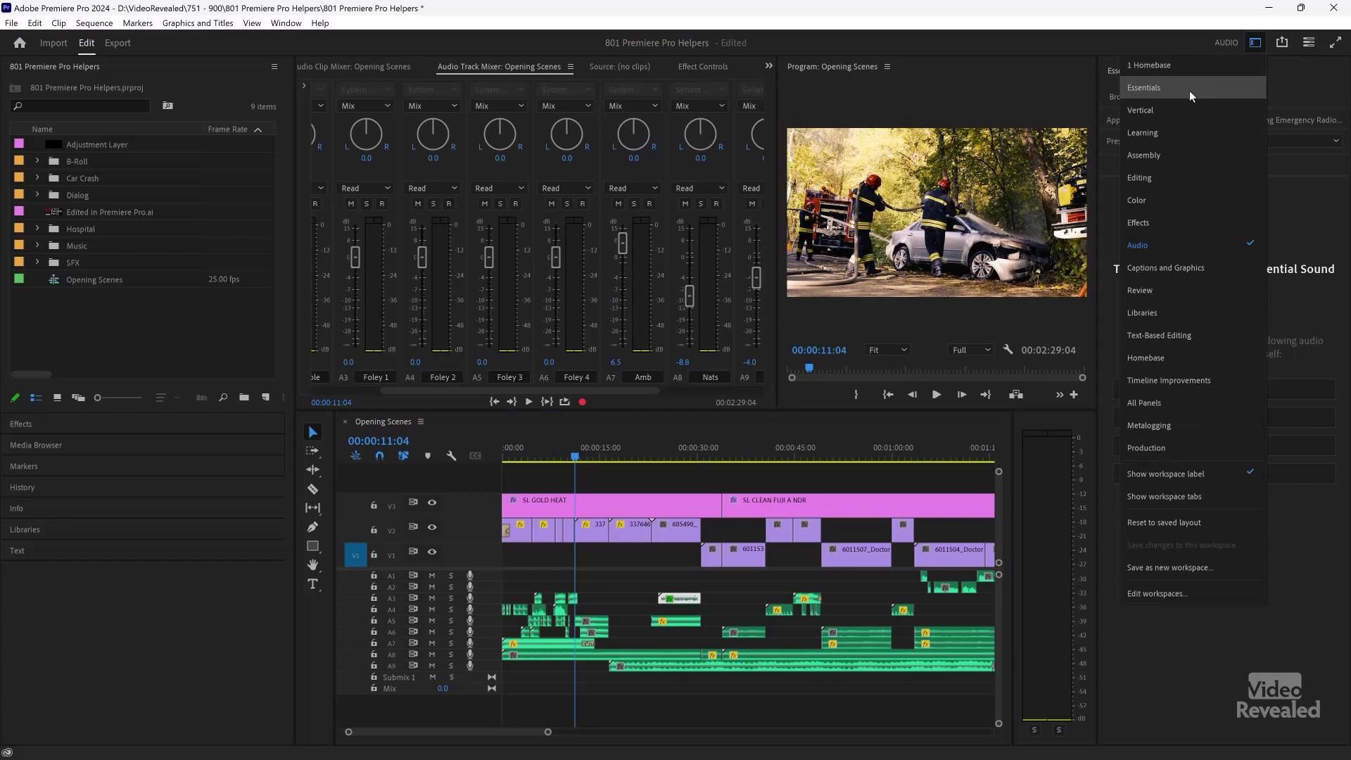
pyautogui.click(1161, 178)
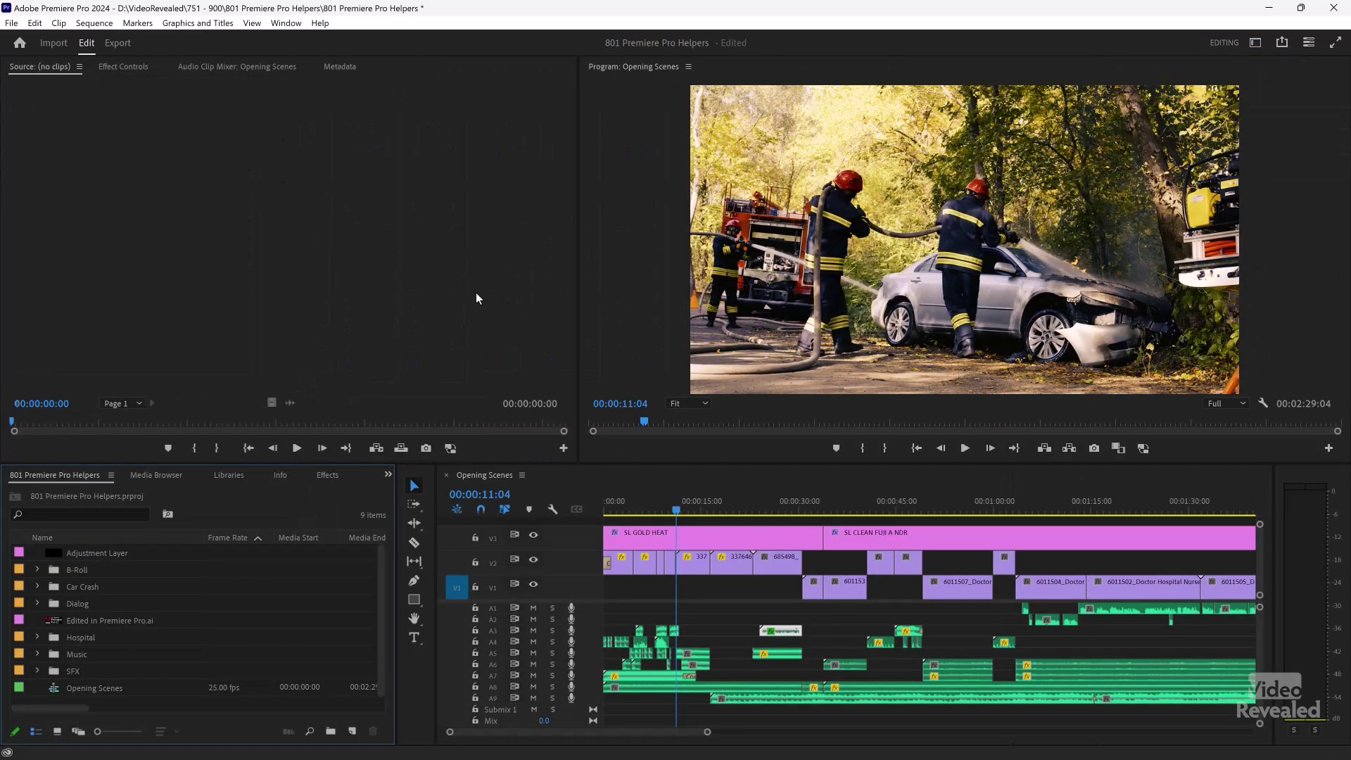
pyautogui.doubleClick(698, 561)
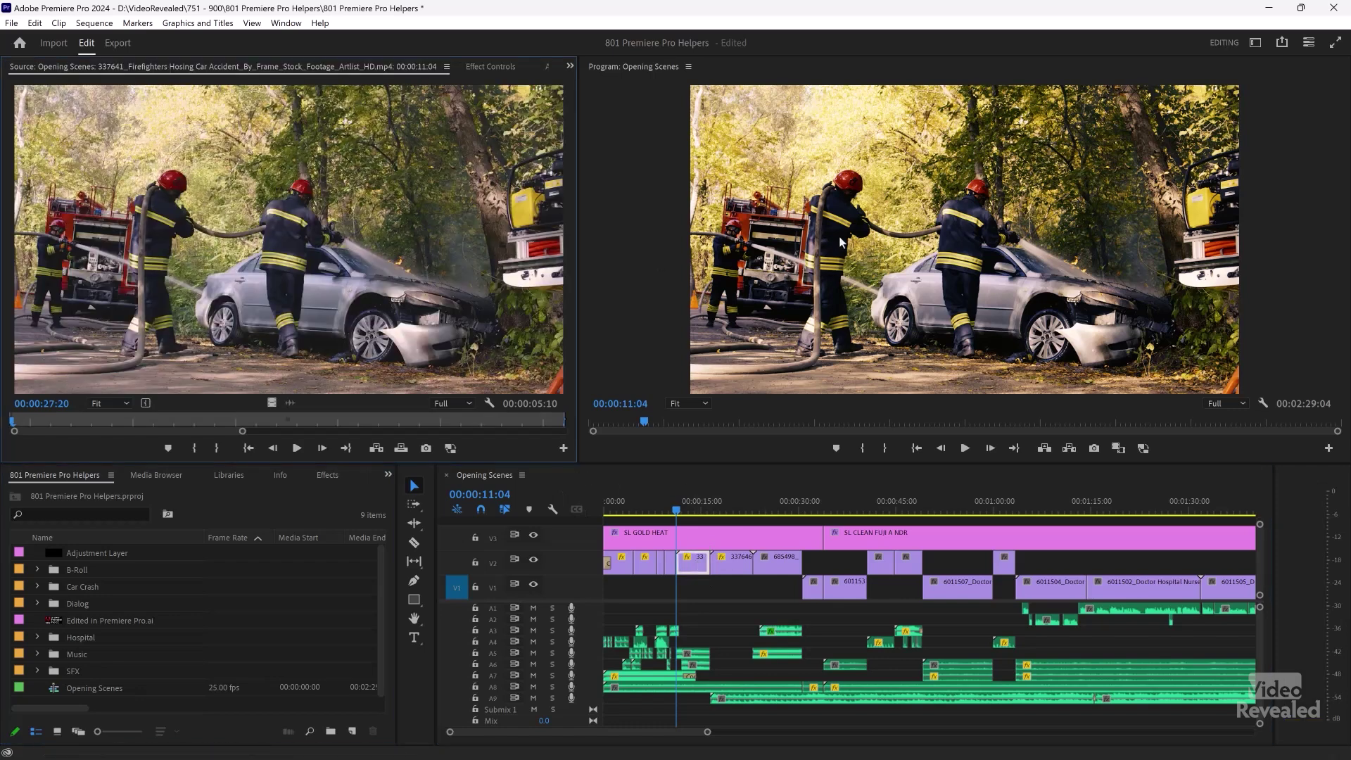
# Return to the Essentials workspace
pyautogui.click(1255, 42)
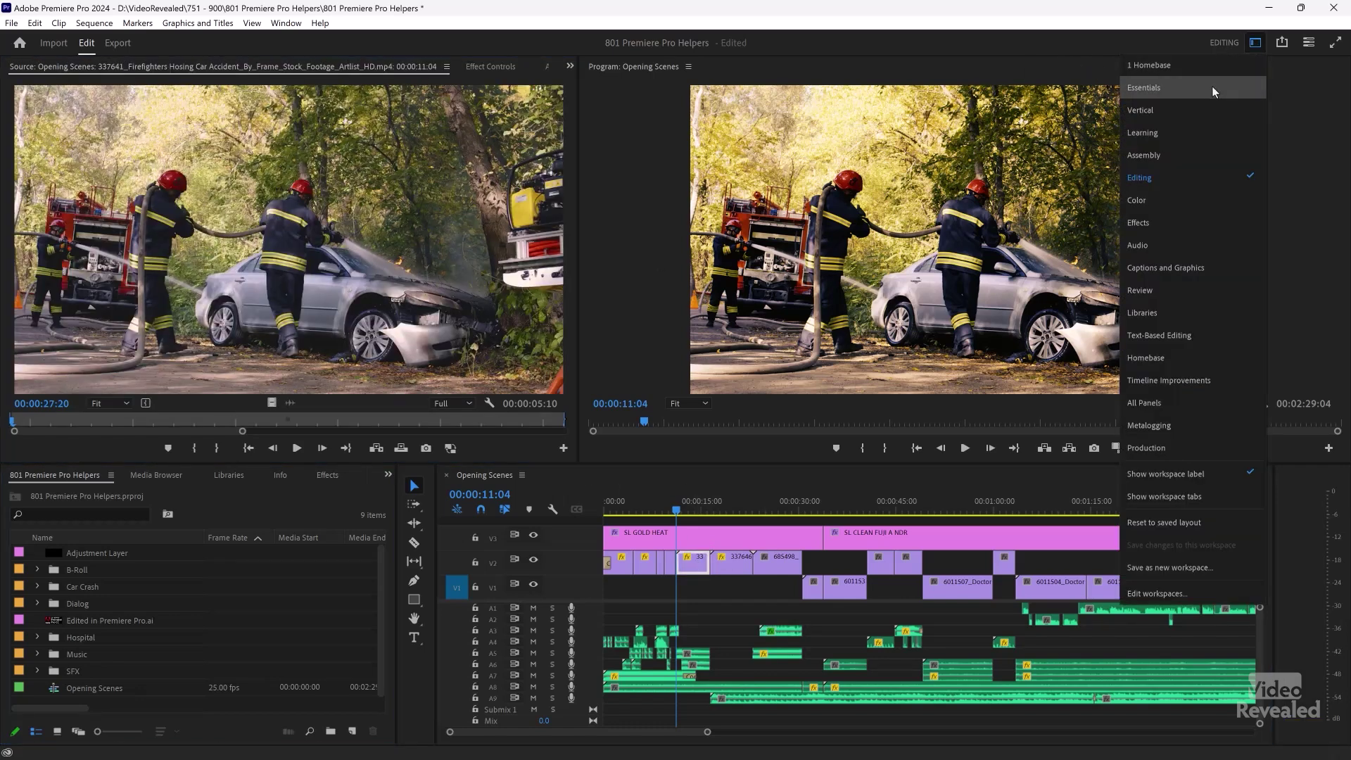
pyautogui.click(1211, 86)
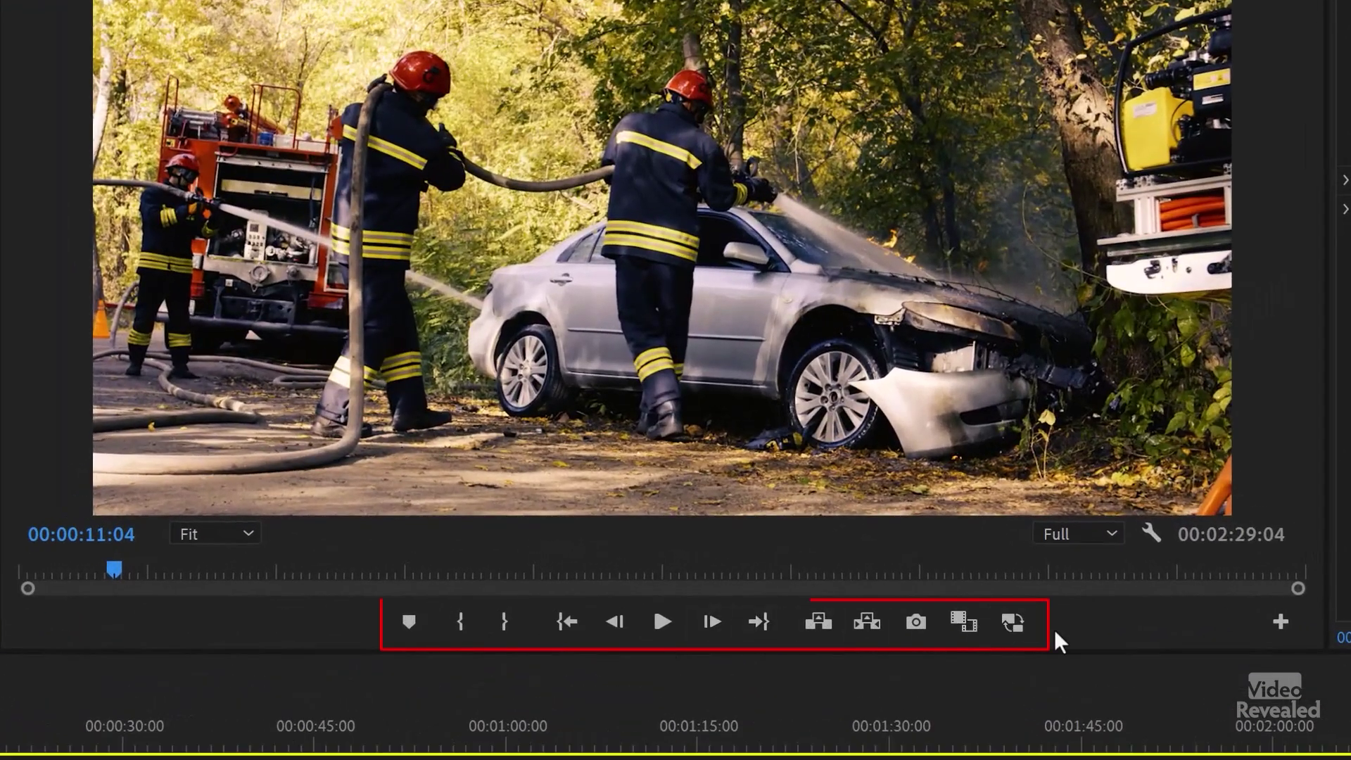
# Customize the Program monitor's button row to end with Snap in Program Monitor, Toggle Proxies and Loop Playback, and try the loop toggle
pyautogui.click(1281, 622)
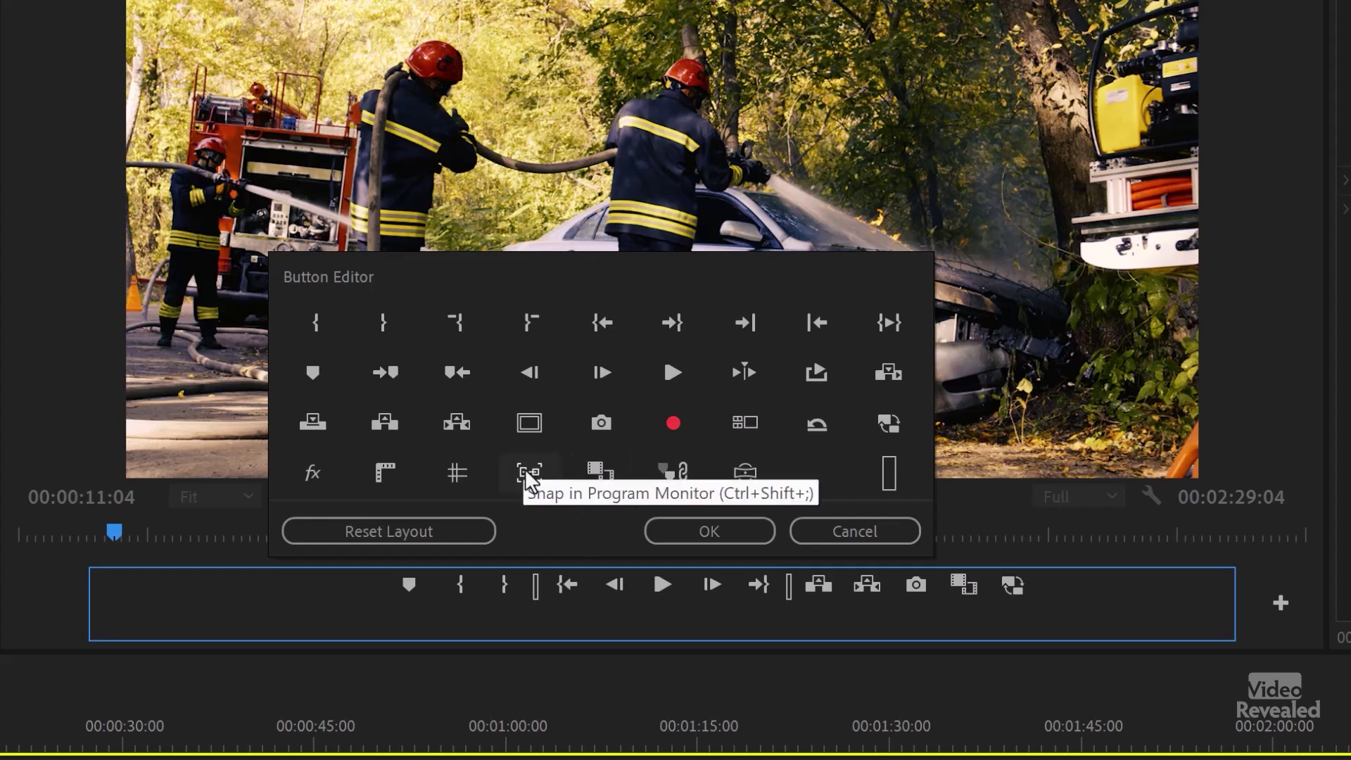
pyautogui.moveTo(752, 519); pyautogui.dragTo(1061, 585)
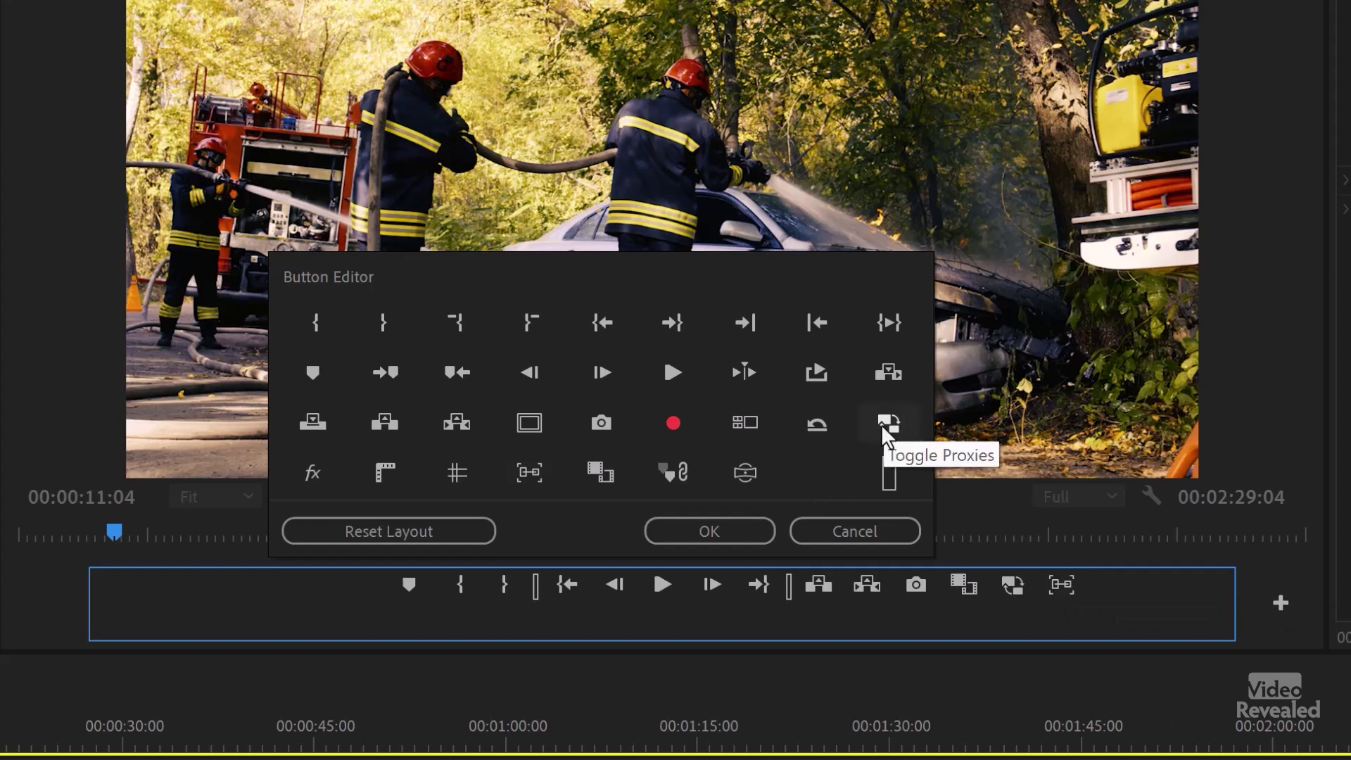
pyautogui.moveTo(888, 426); pyautogui.dragTo(1106, 595)
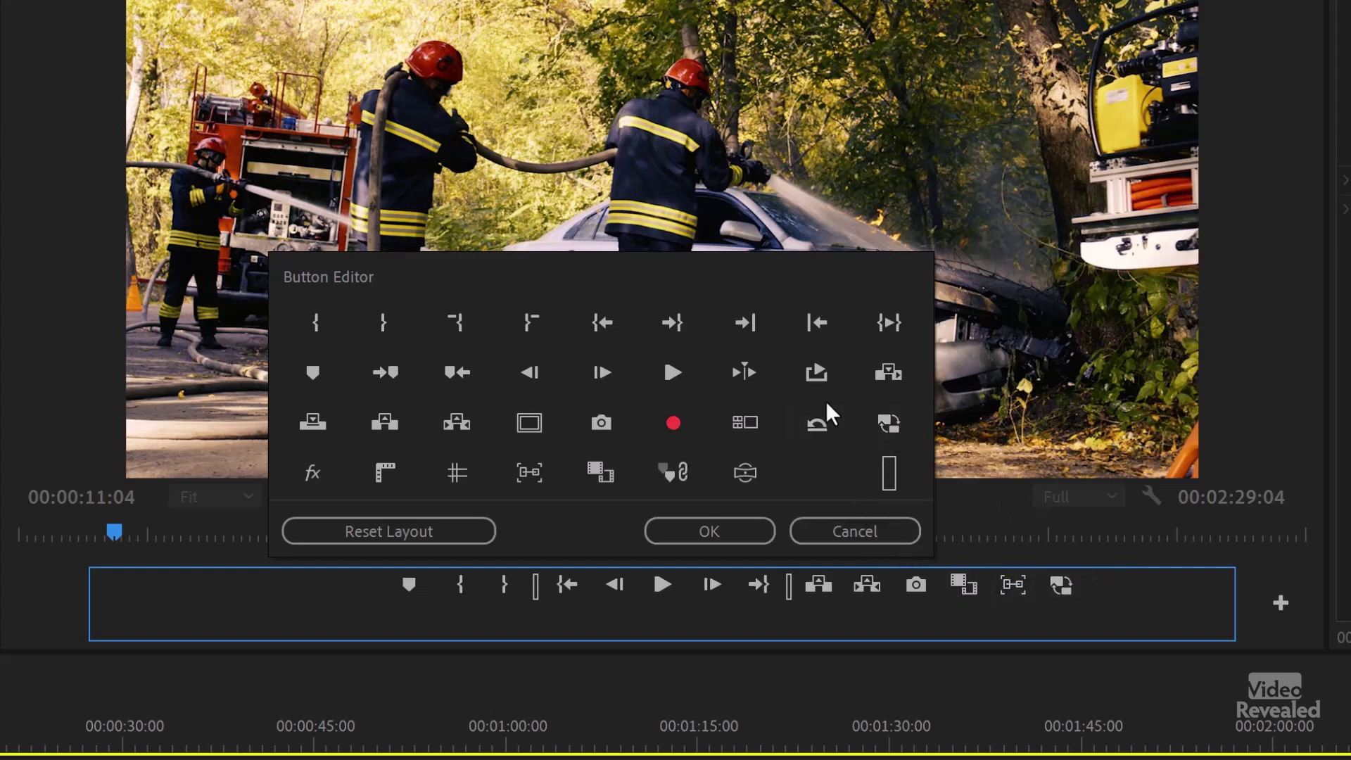
pyautogui.moveTo(814, 375); pyautogui.dragTo(1130, 619)
pyautogui.moveTo(653, 623); pyautogui.dragTo(1110, 584)
pyautogui.click(709, 531)
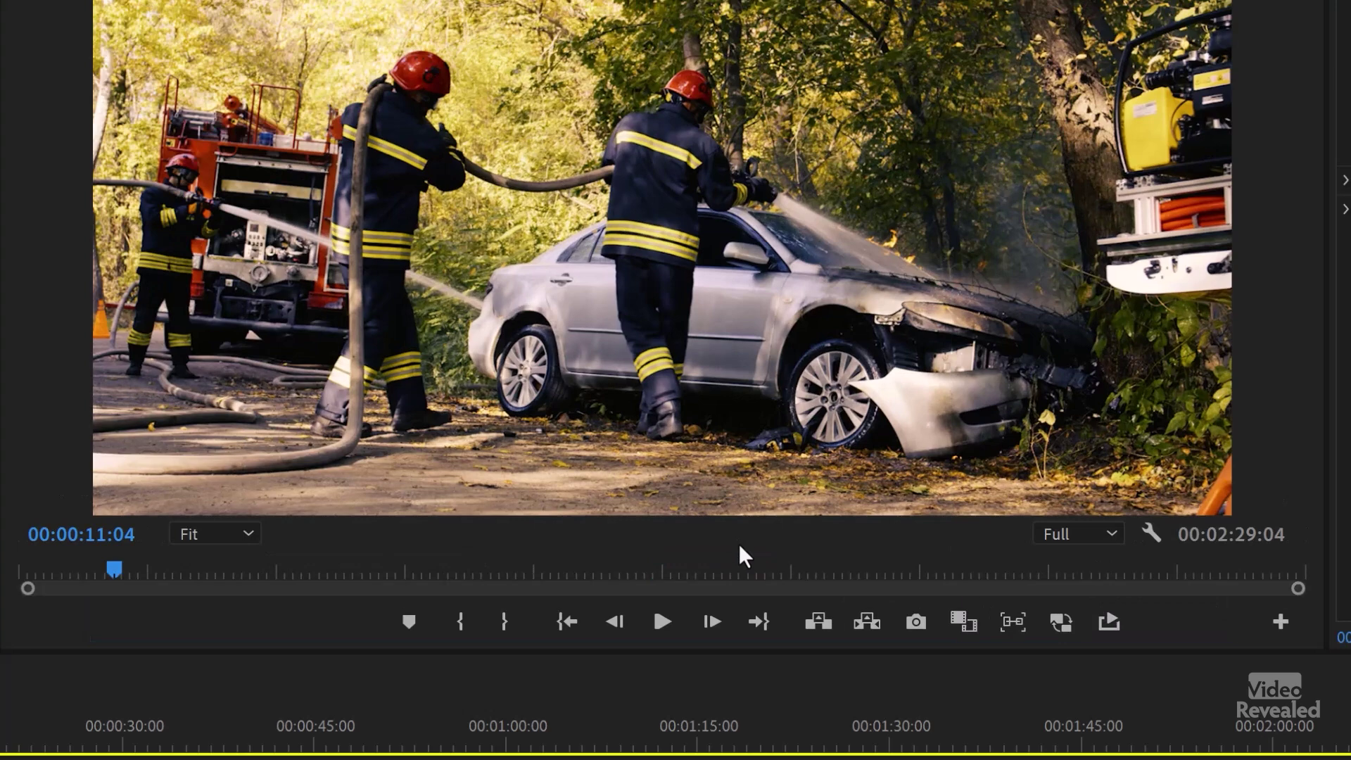
pyautogui.click(1109, 622)
pyautogui.click(1108, 622)
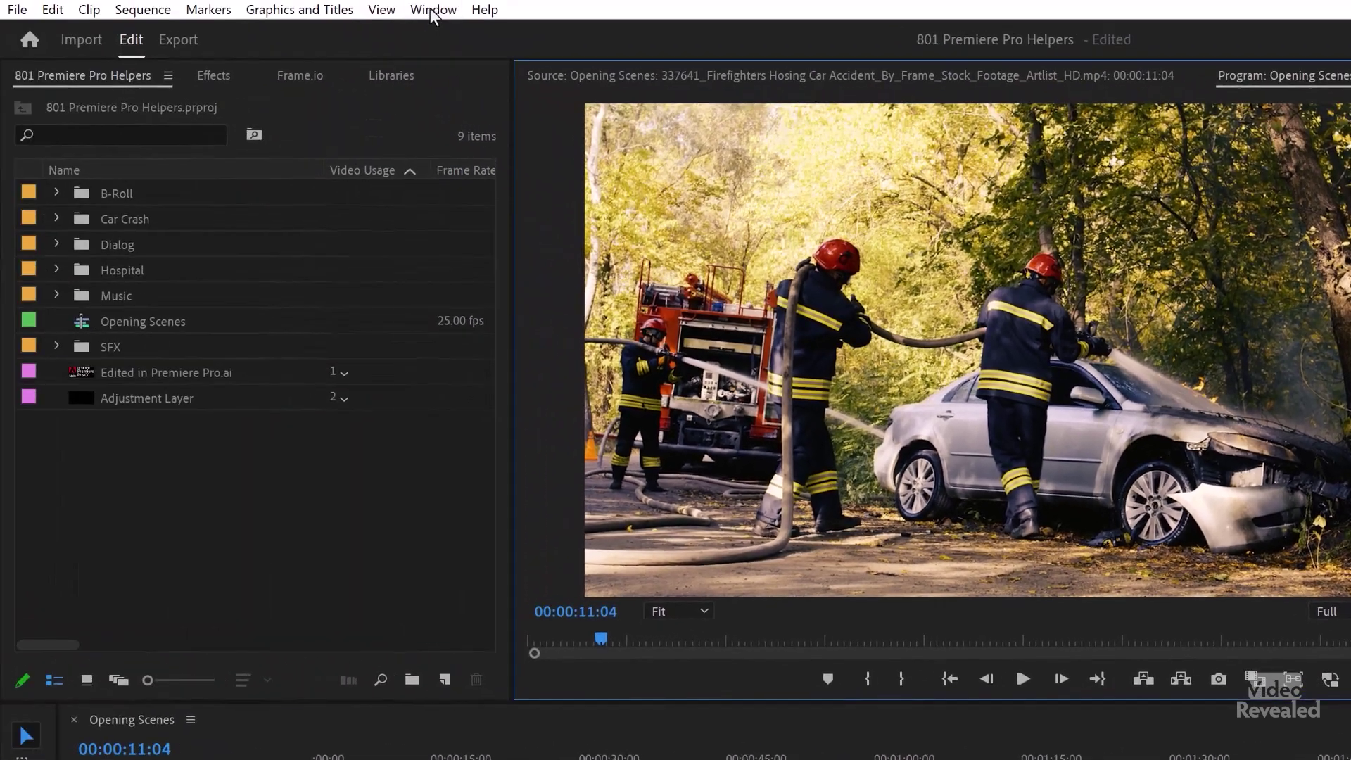
# Show the History panel
pyautogui.click(431, 10)
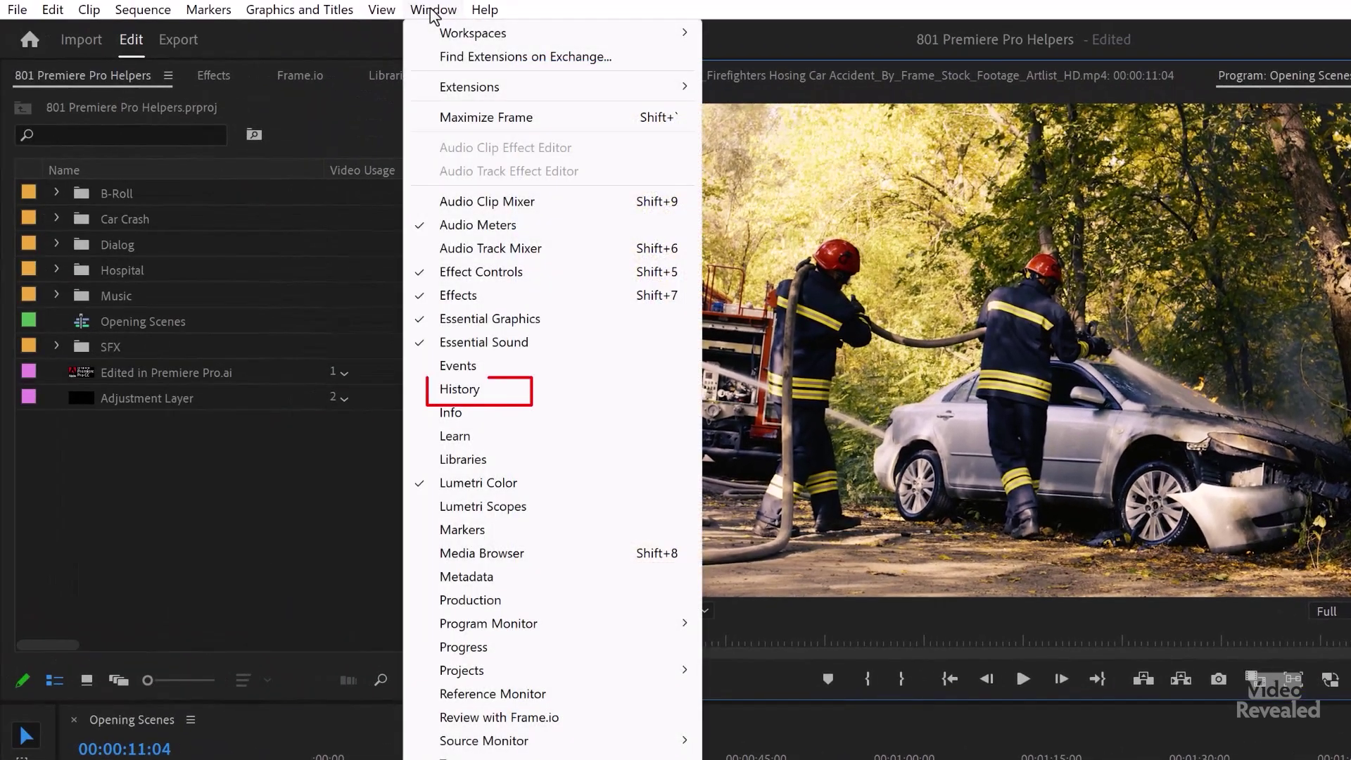
pyautogui.click(521, 391)
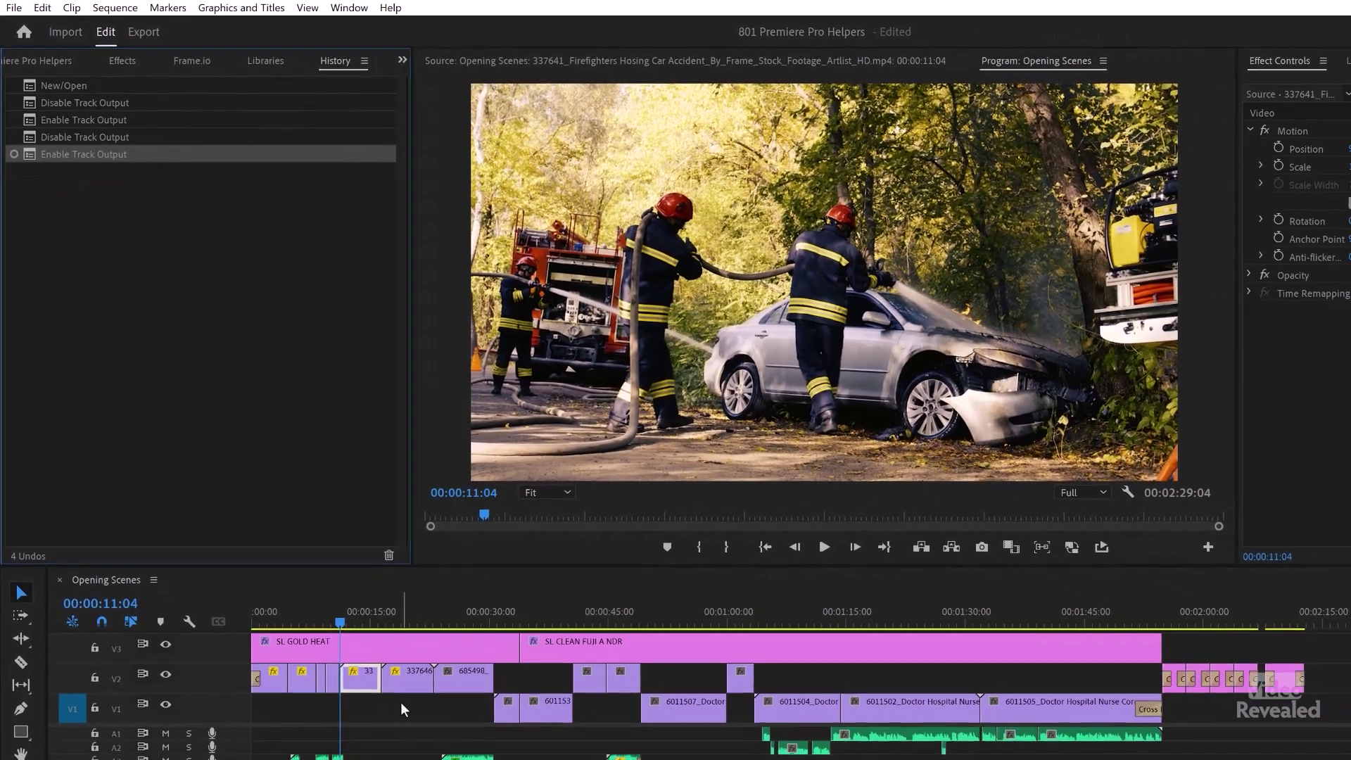
# Delete the three V2 clips starting at the playhead, and revert to the last Enable Track Output state in History
pyautogui.moveTo(372, 706); pyautogui.dragTo(467, 683)
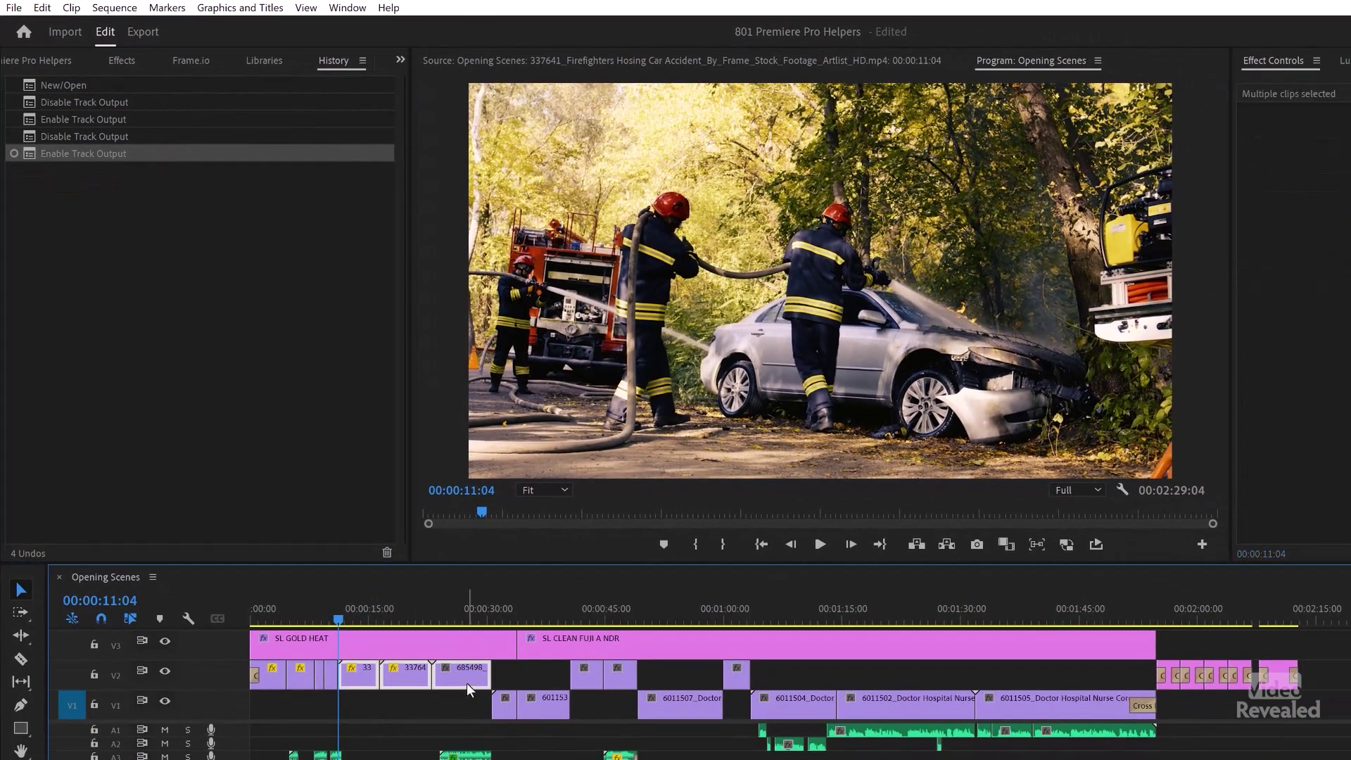
pyautogui.press('Delete')
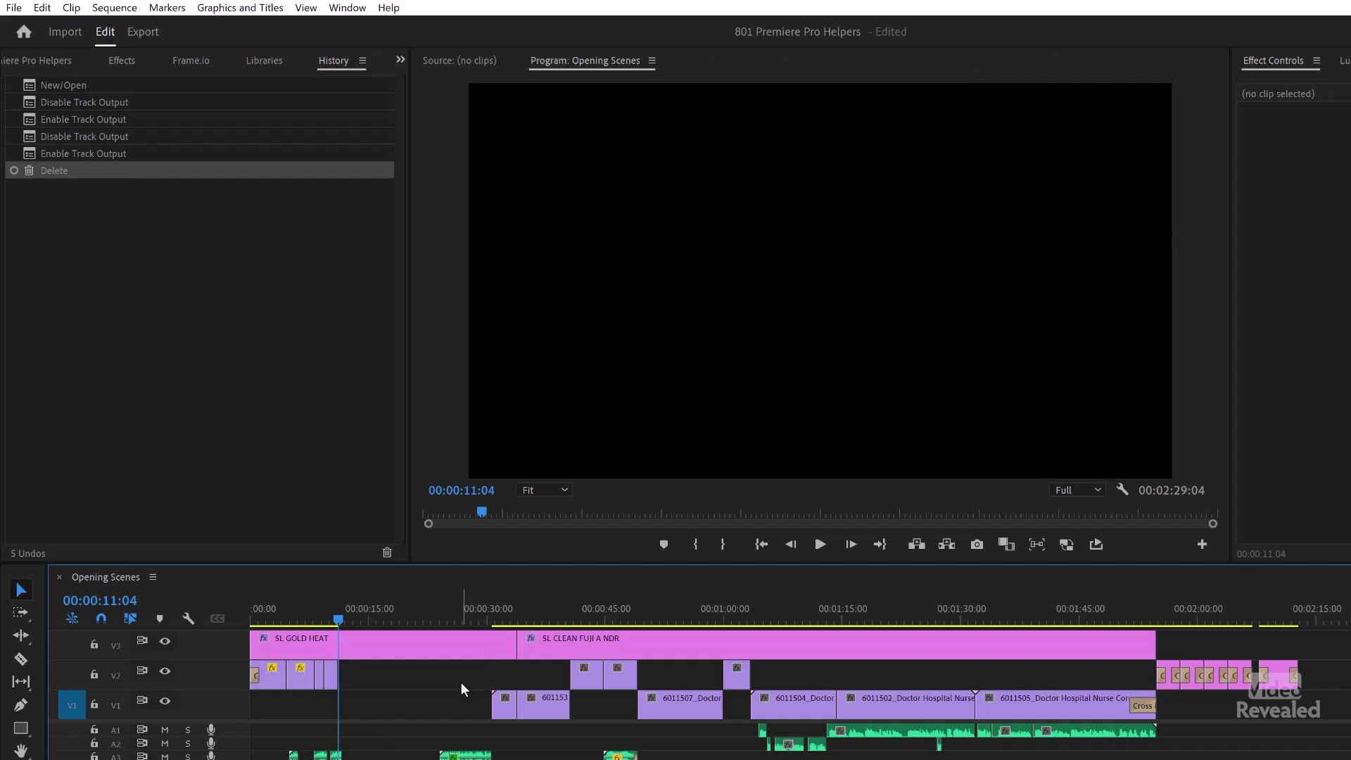
pyautogui.click(87, 152)
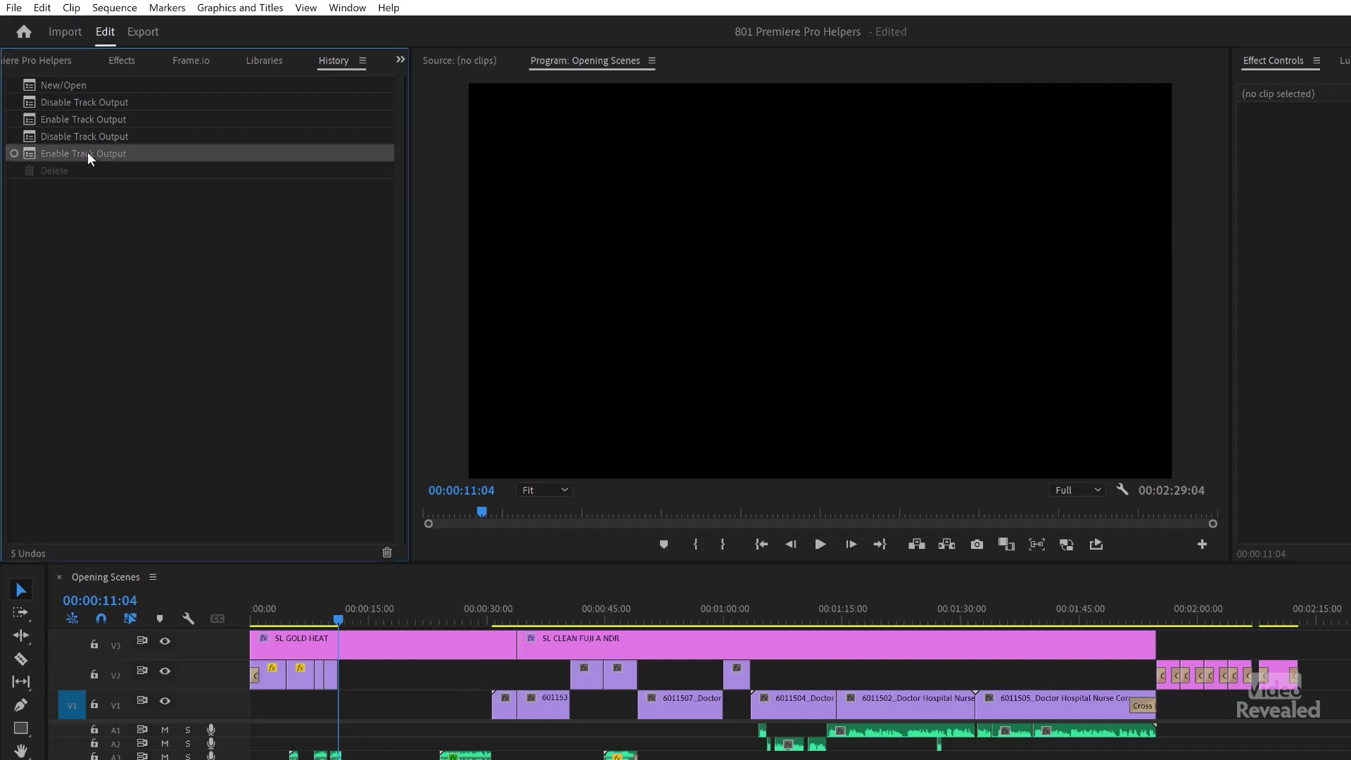